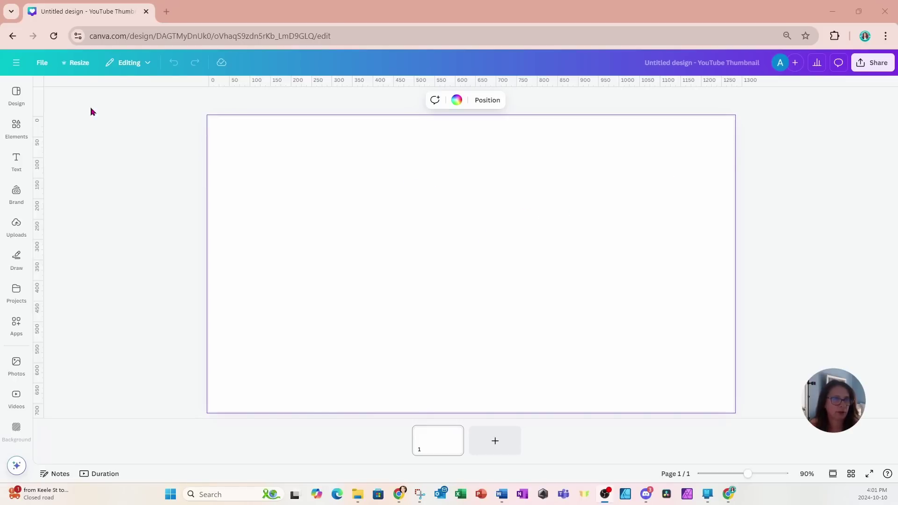
# Step: Add an L-shaped photo frame by searching Elements for 'l'
pyautogui.click(43, 64)
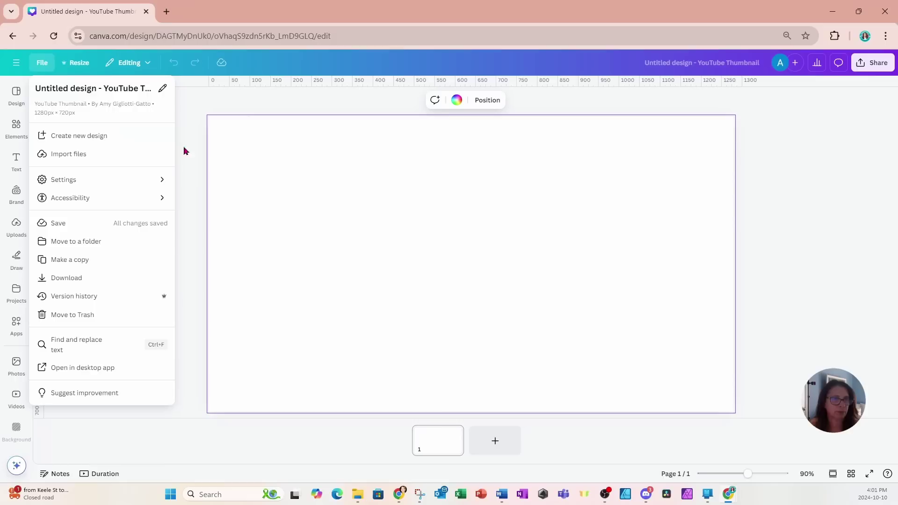
pyautogui.click(367, 214)
pyautogui.click(14, 133)
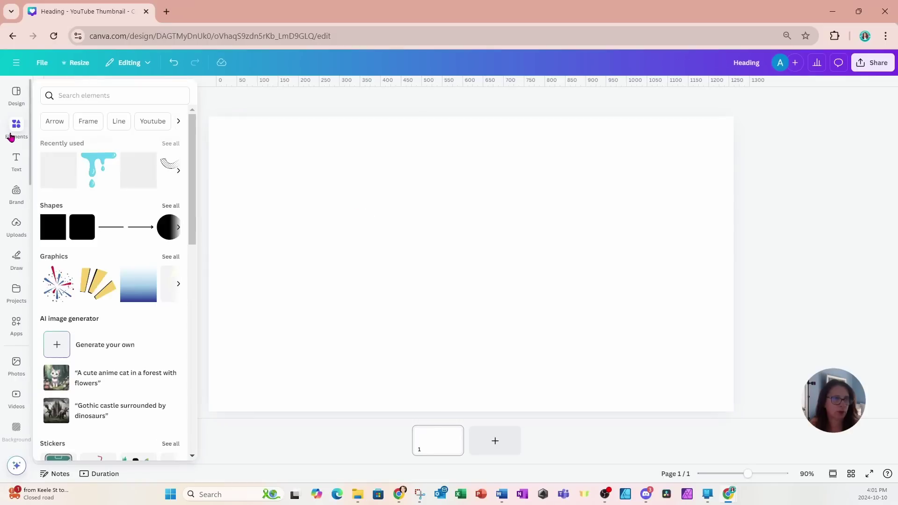
pyautogui.click(62, 94)
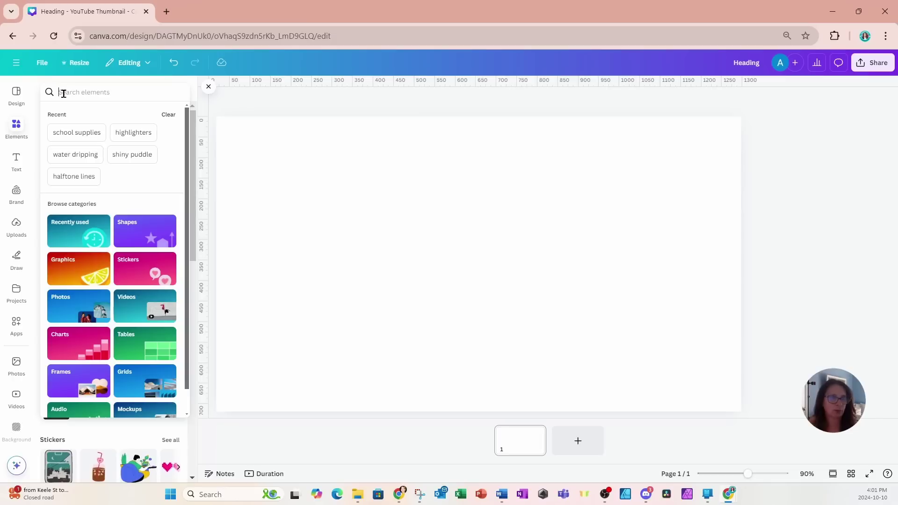
pyautogui.write('l')
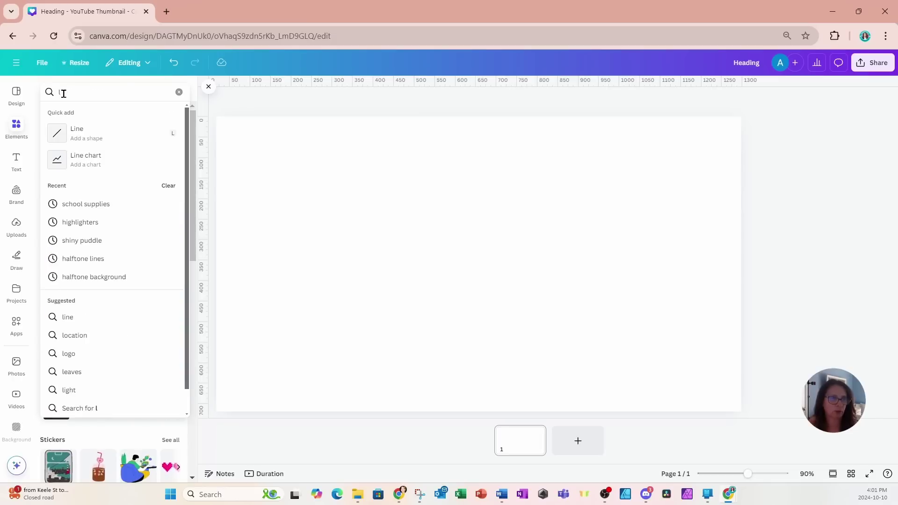
pyautogui.press('Return')
pyautogui.click(60, 243)
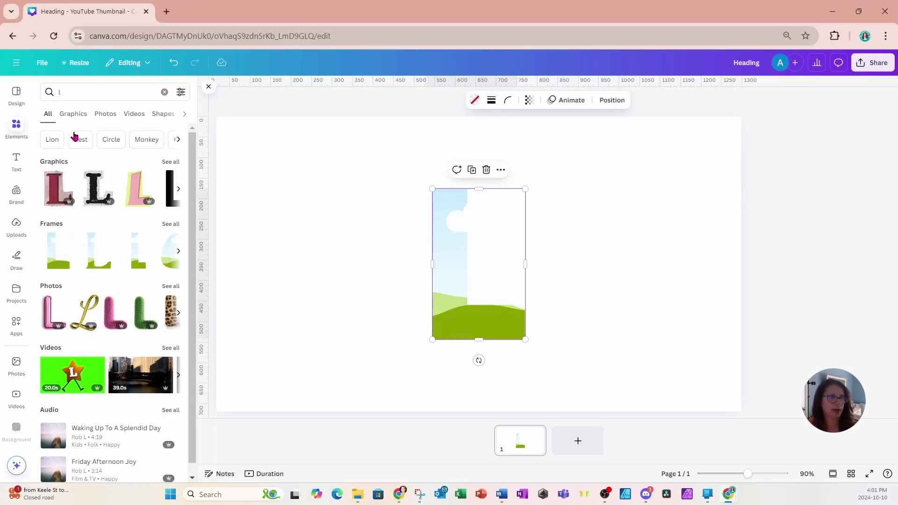
# Step: Add I and N letter frames from searches for 'i' and 'n'
pyautogui.click(70, 92)
pyautogui.press('BackSpace')
pyautogui.write('i')
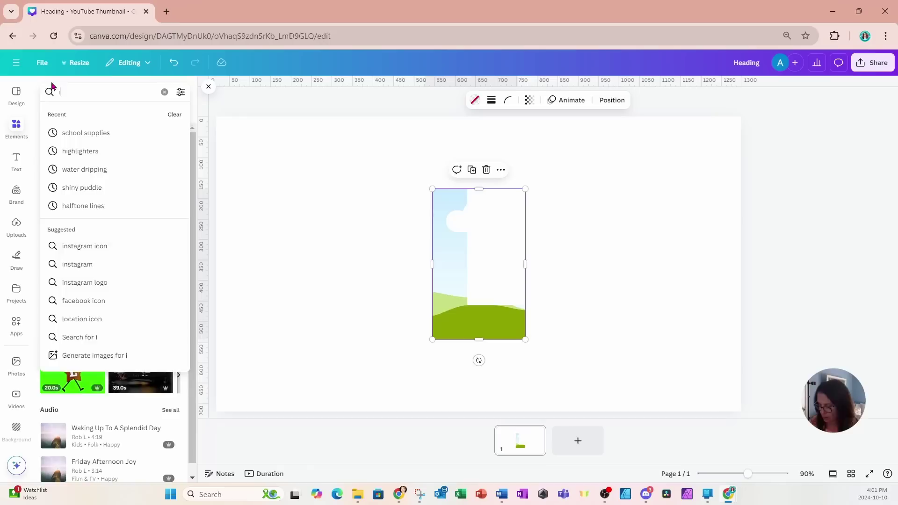
pyautogui.press('Return')
pyautogui.click(57, 246)
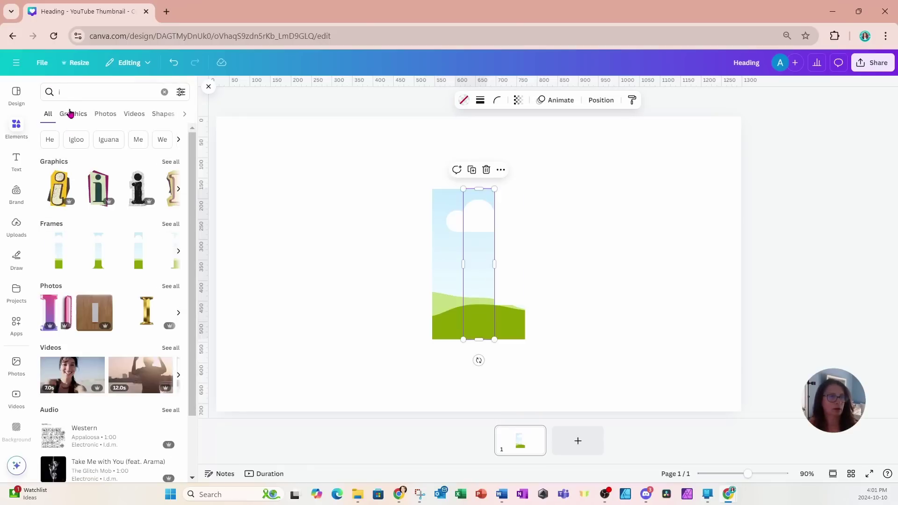
pyautogui.click(69, 94)
pyautogui.write('n')
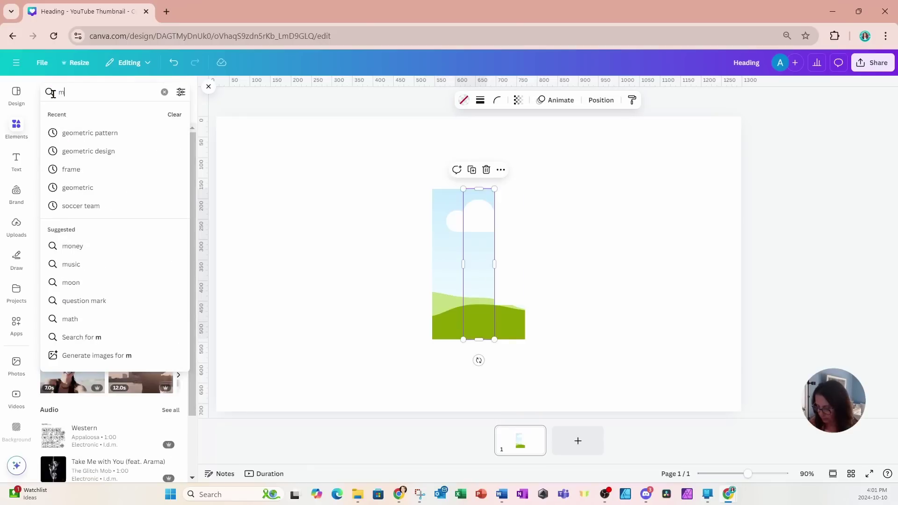
pyautogui.press('Return')
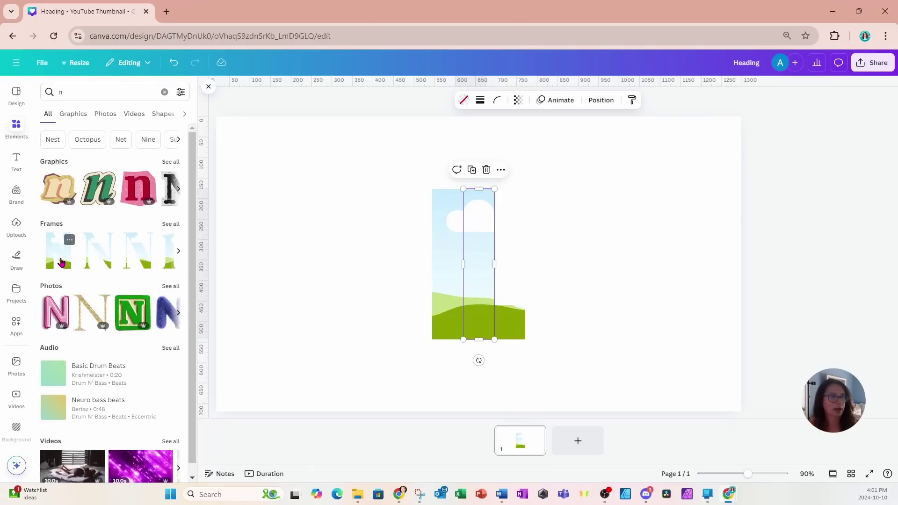
pyautogui.click(60, 262)
# Step: Add E and S letter frames from searches for 'e' and 's'
pyautogui.click(93, 91)
pyautogui.write('e')
pyautogui.press('Return')
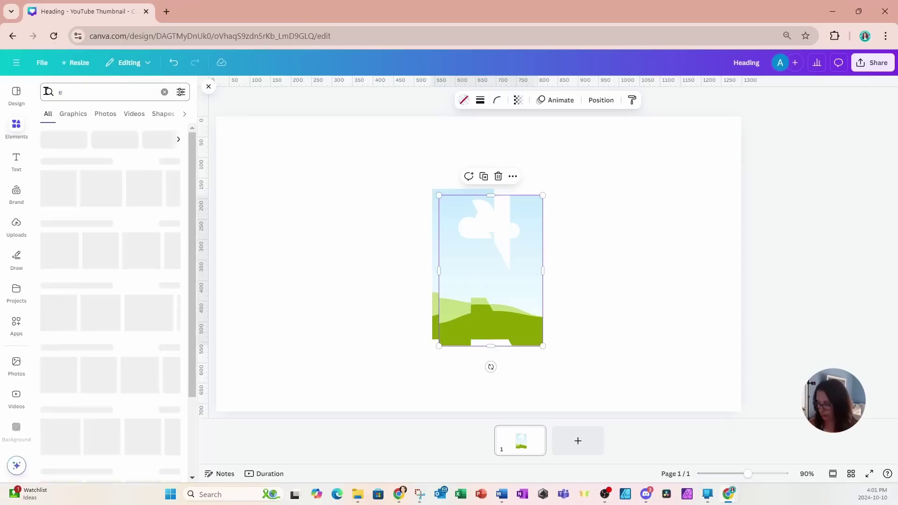
pyautogui.click(65, 237)
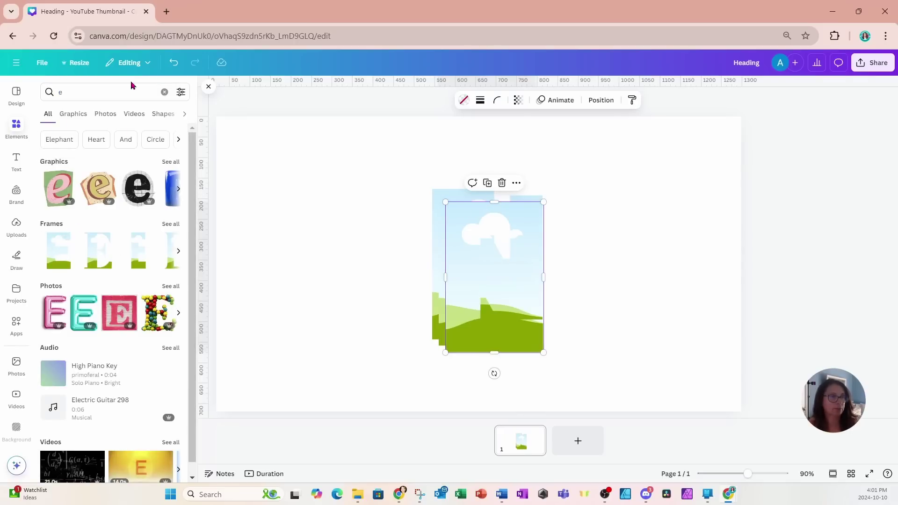
pyautogui.click(93, 91)
pyautogui.write('s')
pyautogui.press('Return')
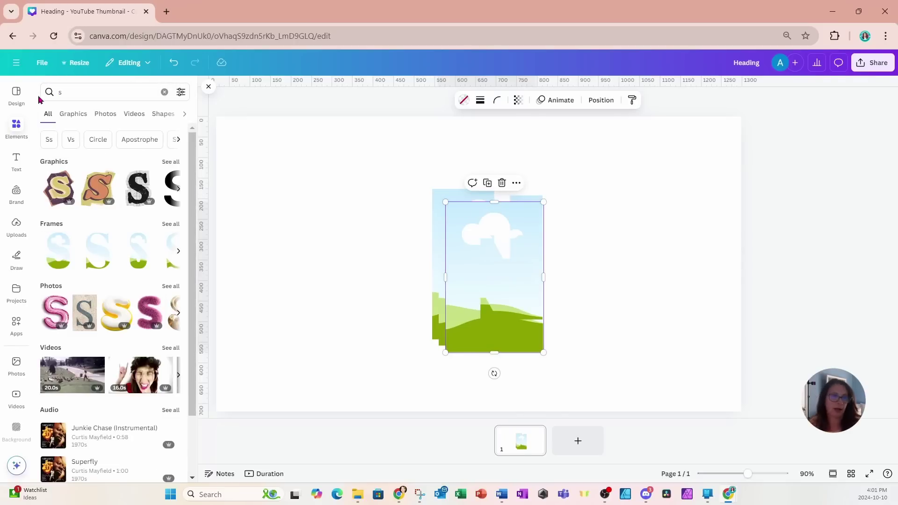
pyautogui.click(58, 251)
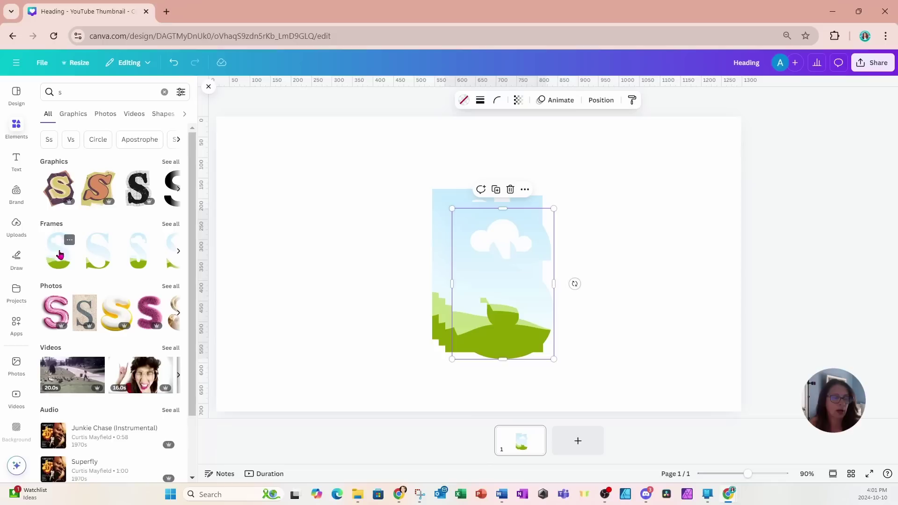
# Step: Pull the S and E frames out of the overlapping stack and shrink the stack slightly
pyautogui.moveTo(477, 341); pyautogui.dragTo(546, 332)
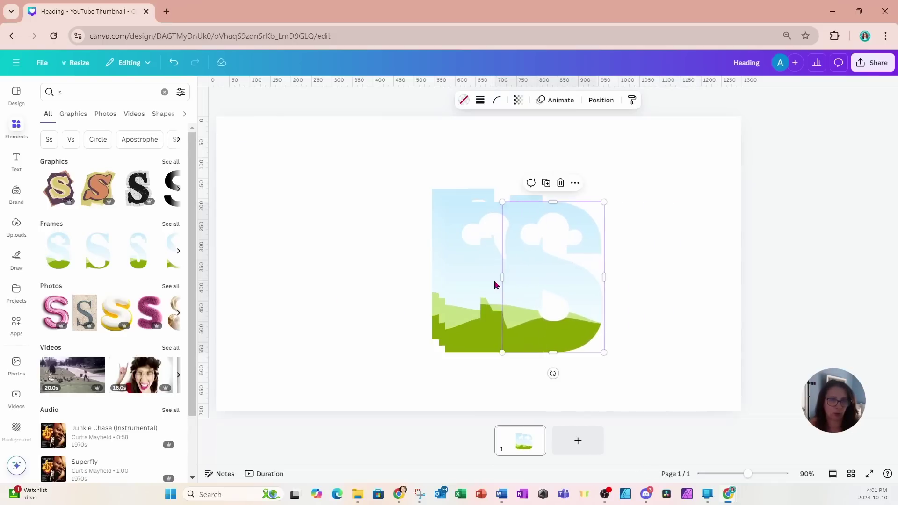
pyautogui.moveTo(408, 180); pyautogui.dragTo(674, 337)
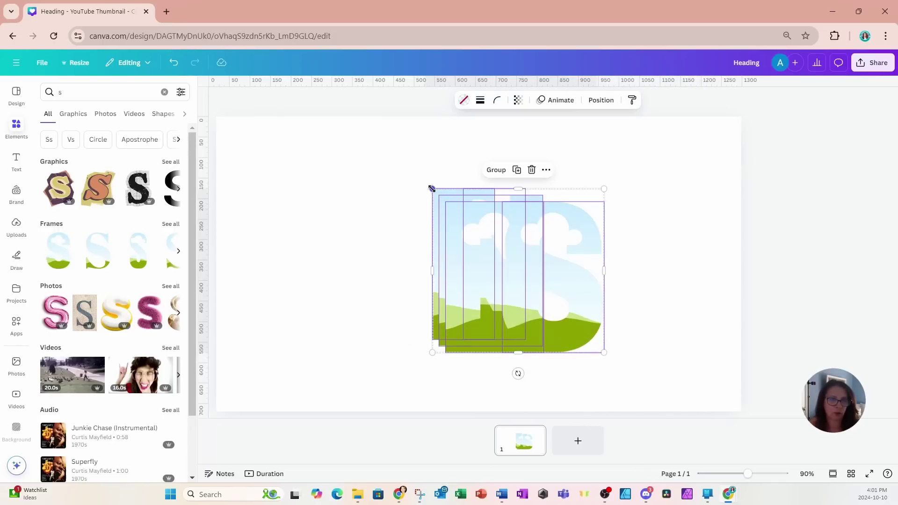
pyautogui.moveTo(431, 189); pyautogui.dragTo(469, 220)
pyautogui.click(594, 189)
pyautogui.click(567, 330)
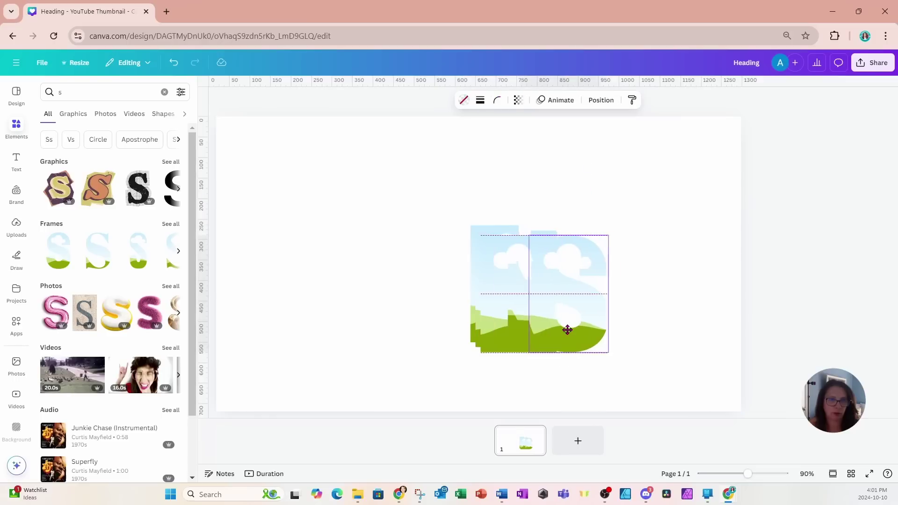
pyautogui.moveTo(567, 329); pyautogui.dragTo(631, 324)
pyautogui.click(539, 341)
pyautogui.moveTo(539, 341); pyautogui.dragTo(574, 327)
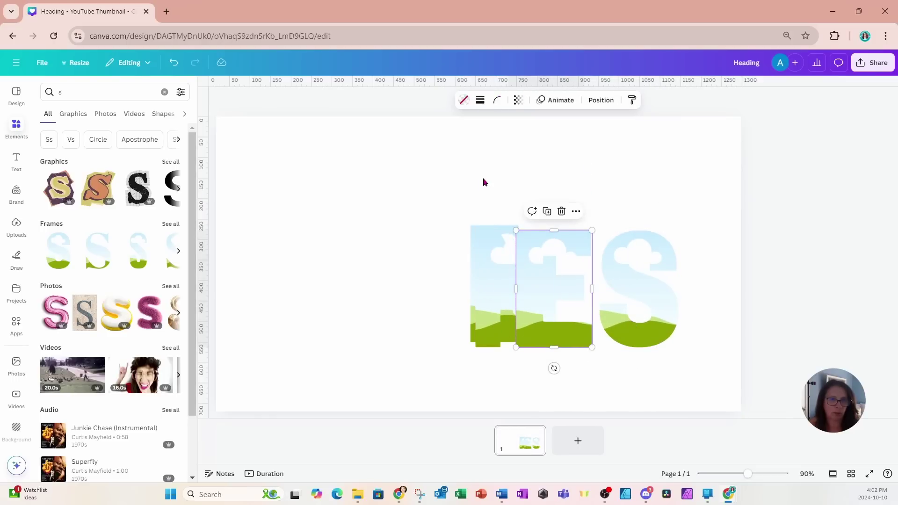
pyautogui.click(495, 290)
pyautogui.moveTo(495, 290); pyautogui.dragTo(461, 305)
# Step: Line up the L, I, N, E and S frames side by side, then select all five
pyautogui.click(381, 301)
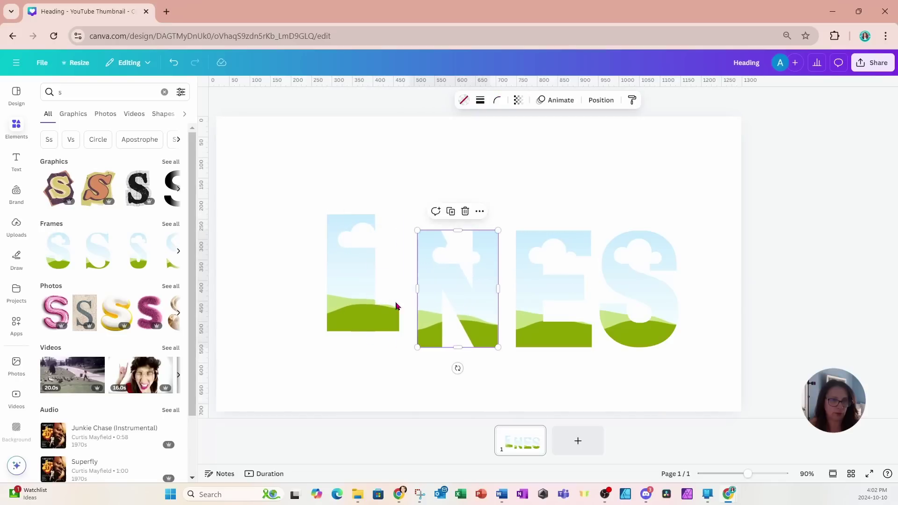
pyautogui.click(345, 281)
pyautogui.moveTo(345, 280); pyautogui.dragTo(259, 264)
pyautogui.moveTo(338, 317); pyautogui.dragTo(241, 319)
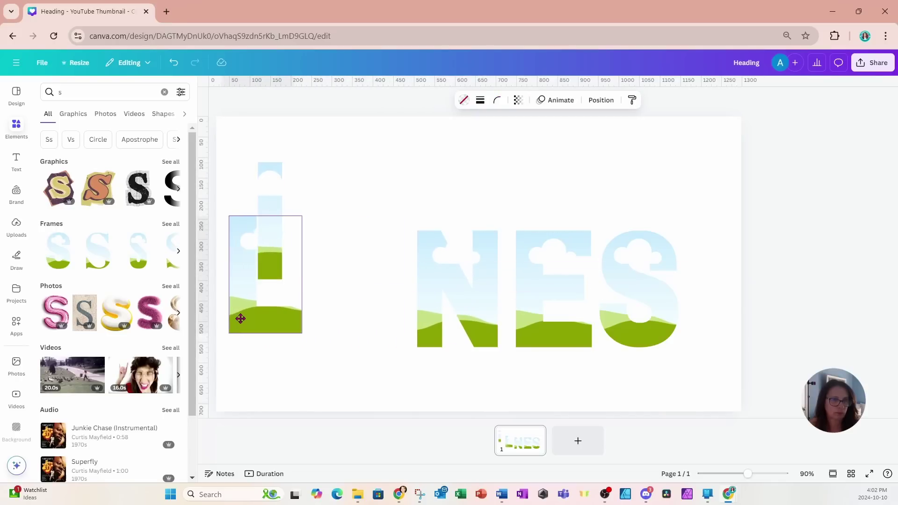
pyautogui.moveTo(267, 168); pyautogui.dragTo(320, 225)
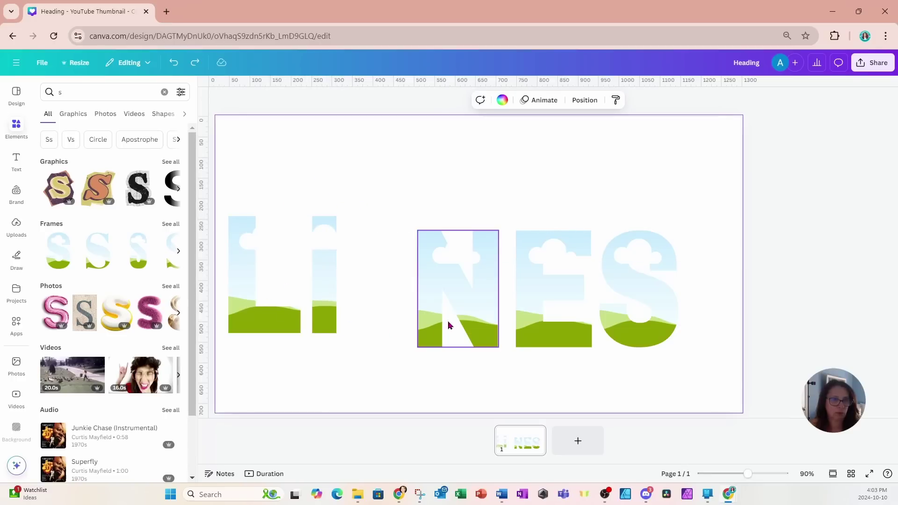
pyautogui.moveTo(465, 311); pyautogui.dragTo(395, 296)
pyautogui.moveTo(544, 318); pyautogui.dragTo(468, 307)
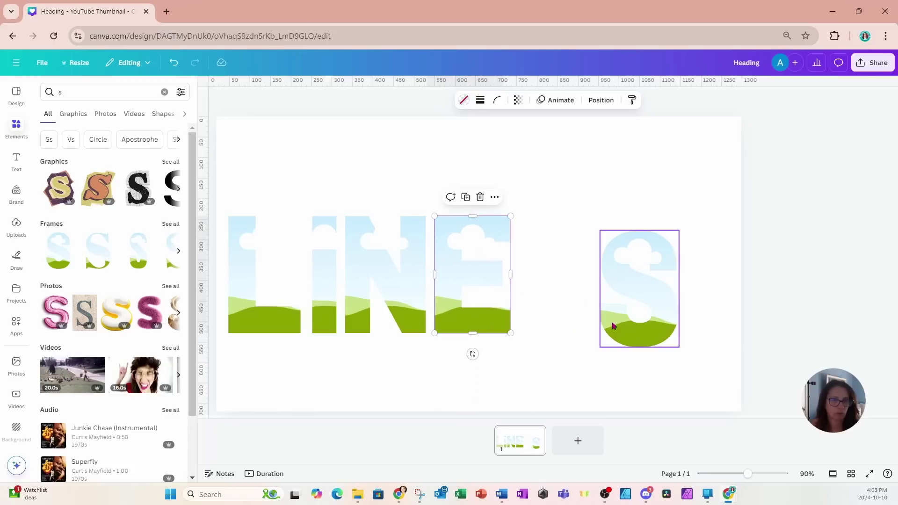
pyautogui.moveTo(611, 325); pyautogui.dragTo(552, 311)
pyautogui.moveTo(264, 171)
pyautogui.mouseDown()
pyautogui.moveTo(351, 281)
pyautogui.moveTo(600, 298)
pyautogui.moveTo(592, 265)
pyautogui.mouseUp()
# Step: Space the five letter frames evenly with Tidy up
pyautogui.click(443, 197)
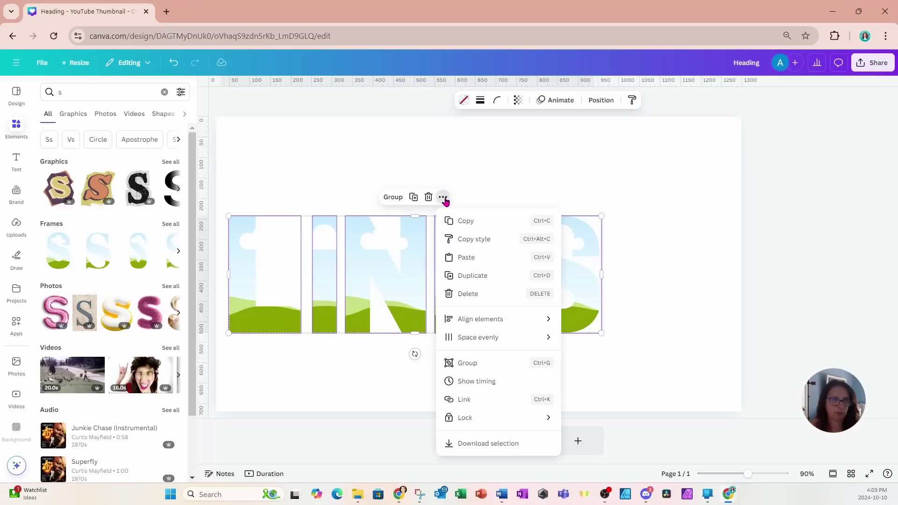
pyautogui.moveTo(457, 338)
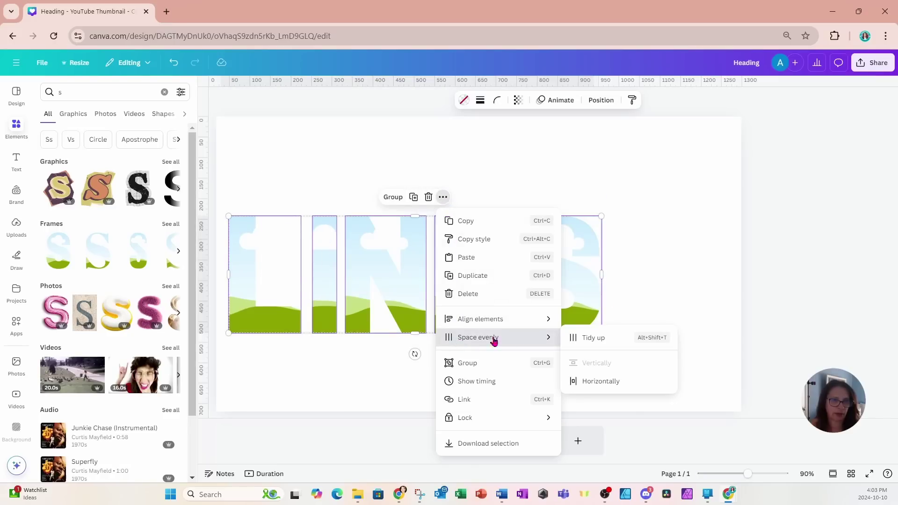
pyautogui.click(587, 338)
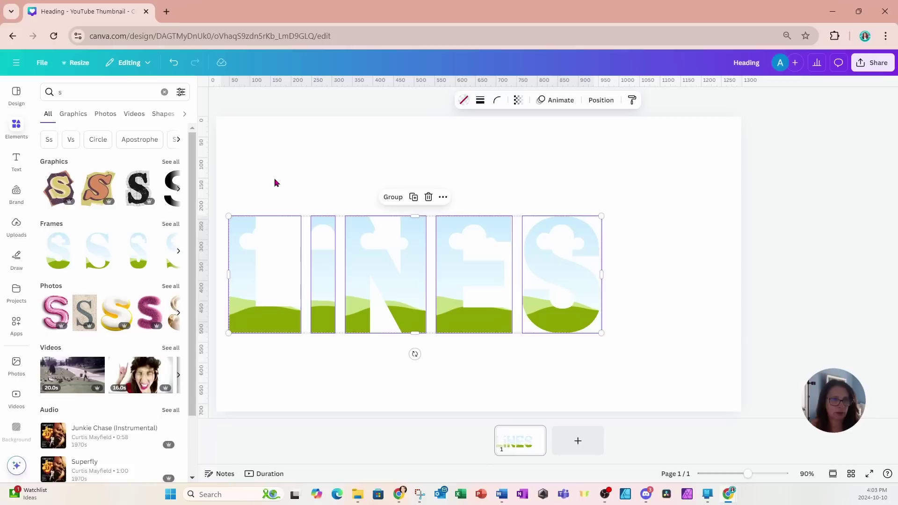
# Step: Stretch the LINES letters taller and shift them toward the page centre
pyautogui.moveTo(274, 182); pyautogui.dragTo(618, 327)
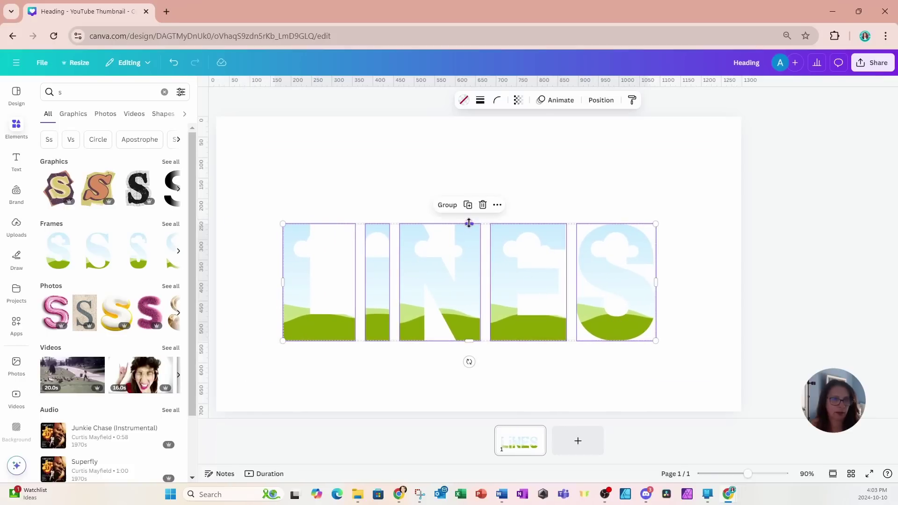
pyautogui.moveTo(469, 224); pyautogui.dragTo(469, 186)
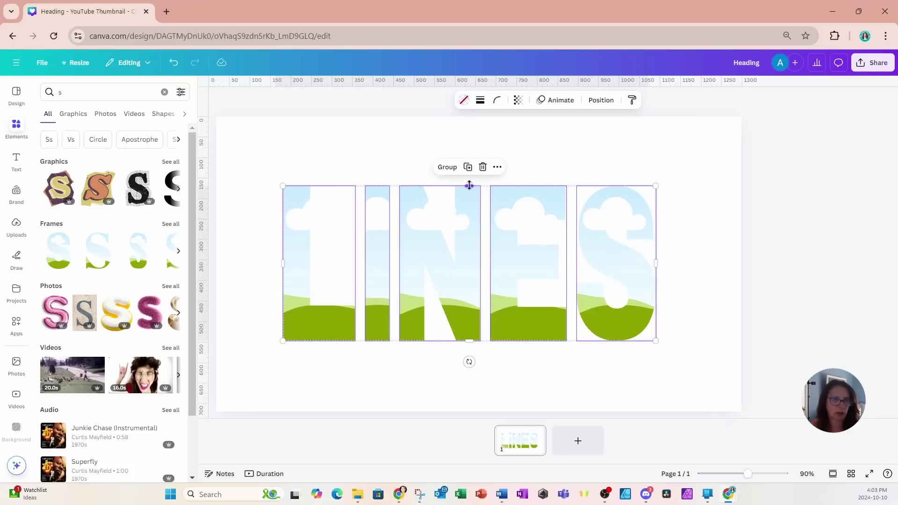
pyautogui.moveTo(441, 253); pyautogui.dragTo(450, 261)
pyautogui.click(700, 267)
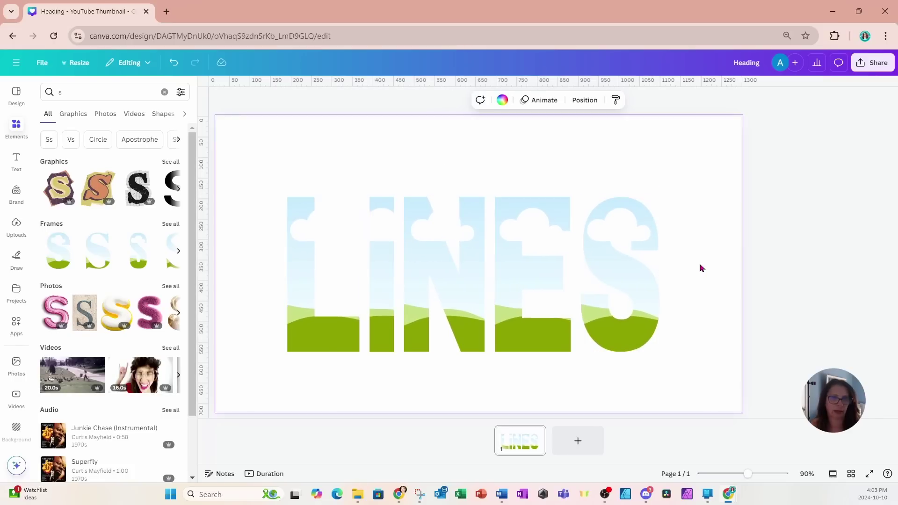
# Step: Add a blank second page and search Elements for 'candle'
pyautogui.click(585, 450)
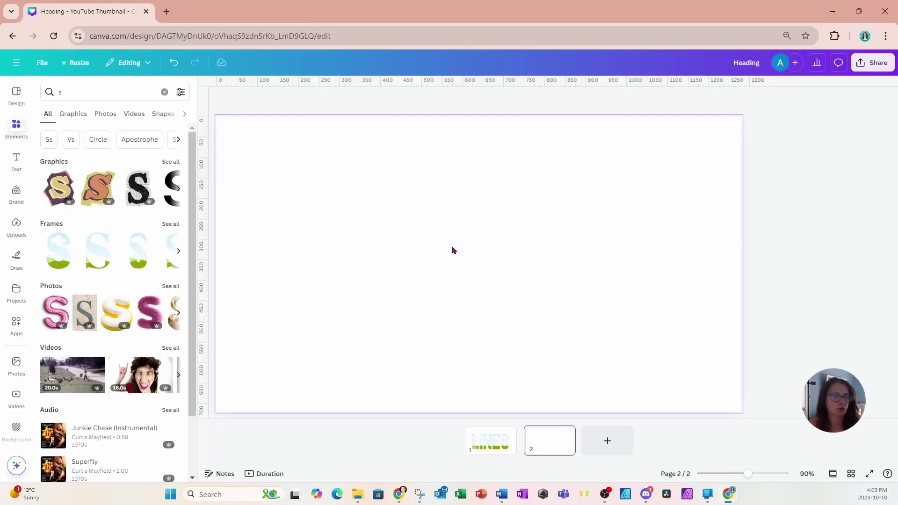
pyautogui.click(65, 91)
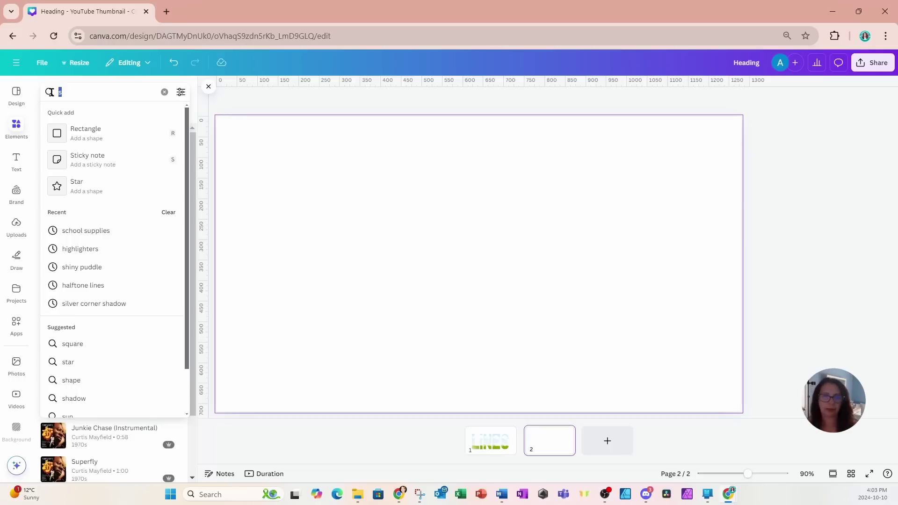
pyautogui.write('candle')
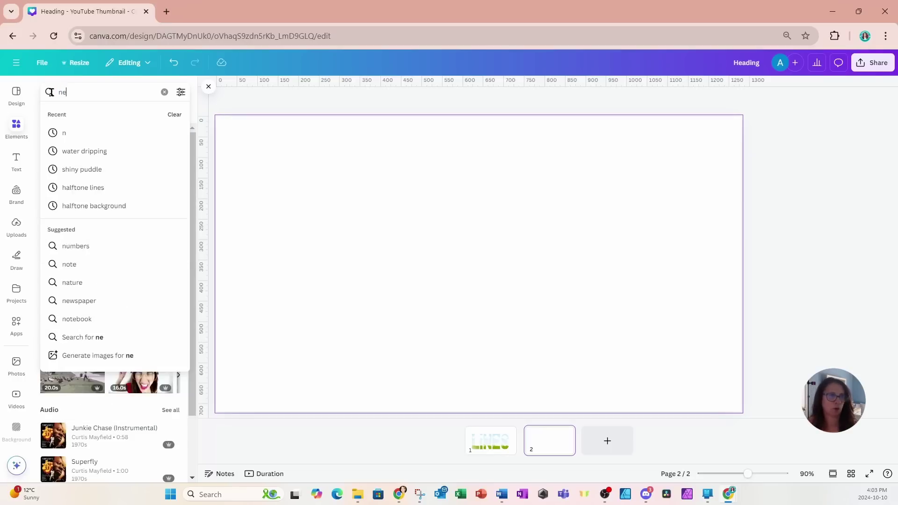
pyautogui.press('Return')
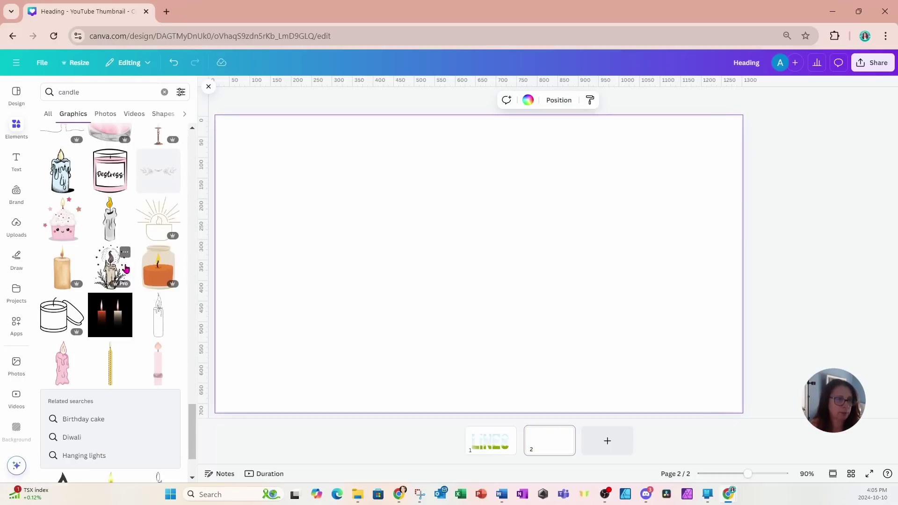
pyautogui.scroll(-10, 126, 268)
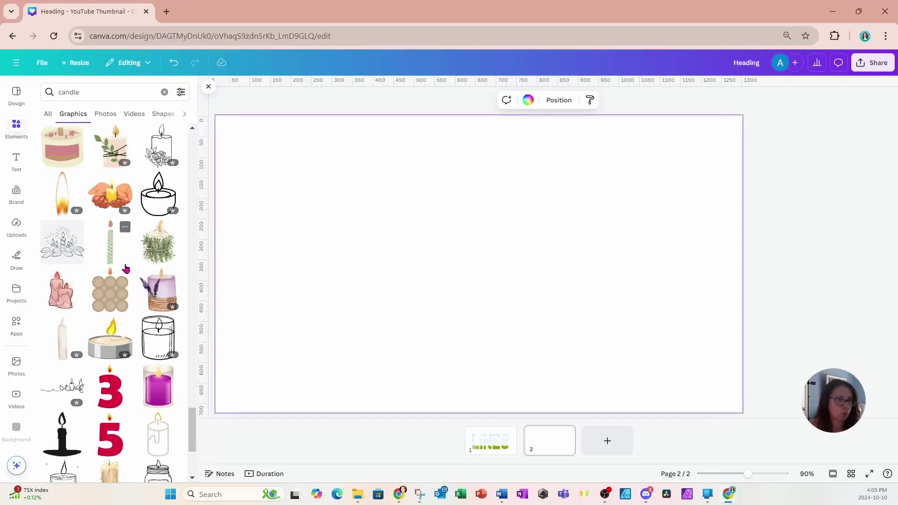
pyautogui.scroll(-3, 126, 268)
pyautogui.scroll(-3, 126, 268)
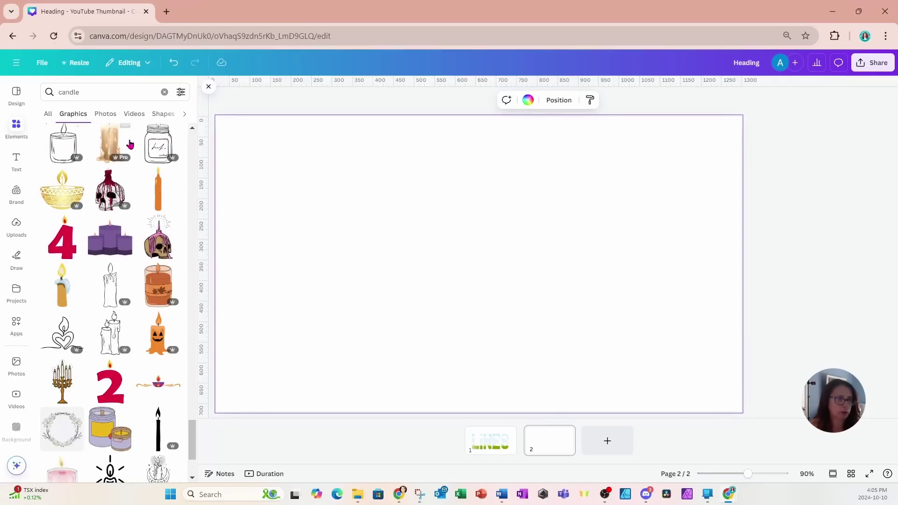
# Step: Refine the search to 'candle geometric' and add the thin yellow-and-green candle
pyautogui.click(130, 100)
pyautogui.write('geo')
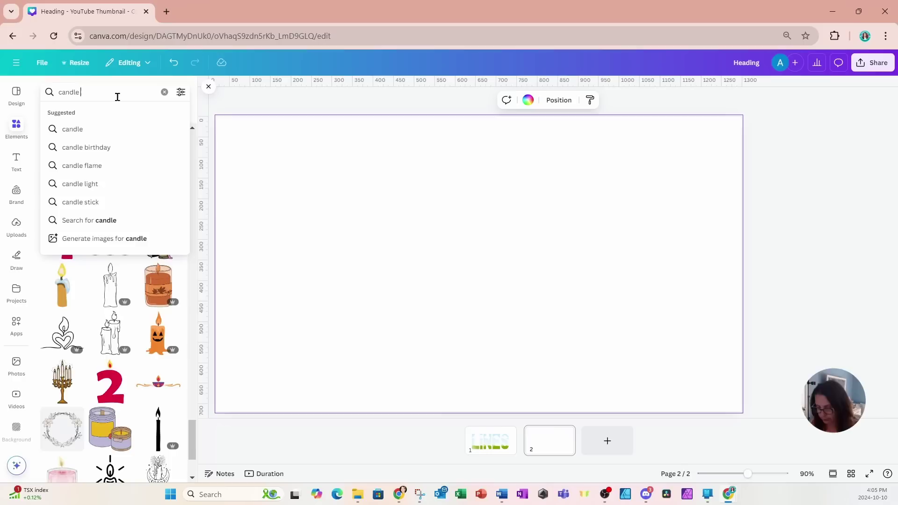
pyautogui.write('metri')
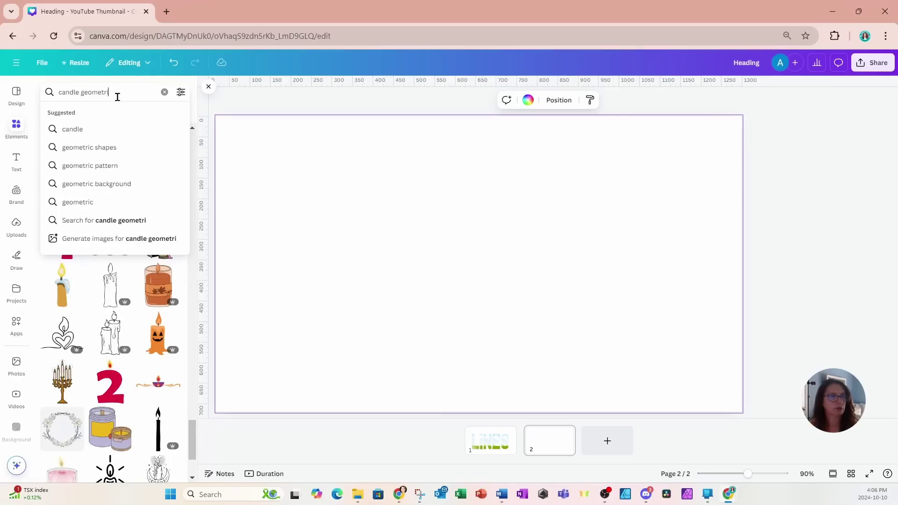
pyautogui.write('c')
pyautogui.press('Return')
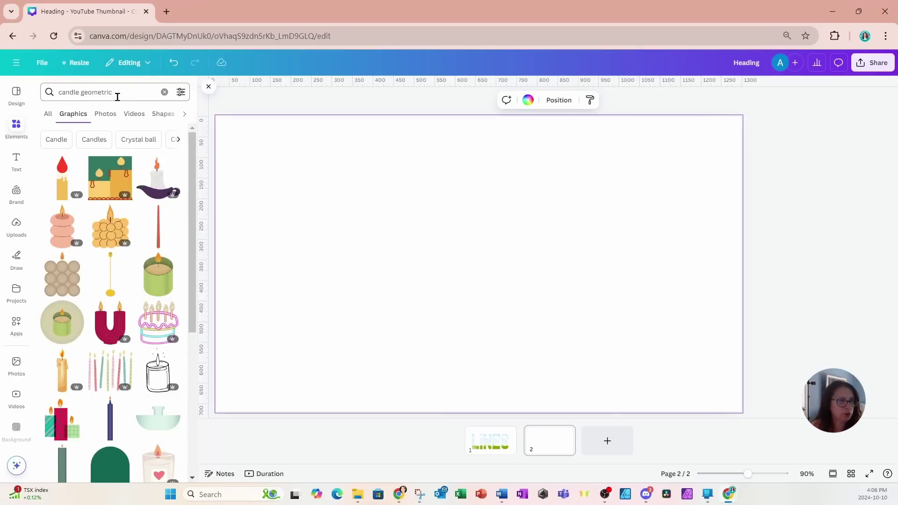
pyautogui.scroll(-4, 93, 335)
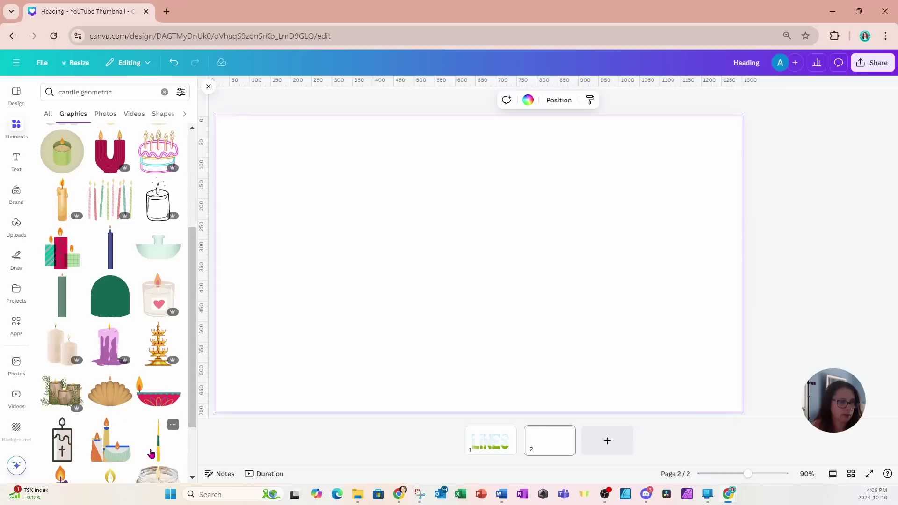
pyautogui.click(158, 446)
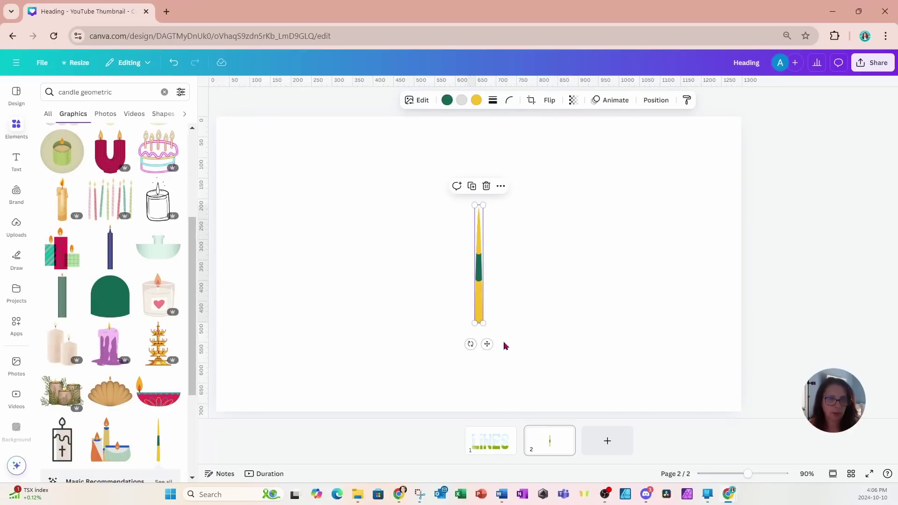
# Step: Recolour the candle's green, grey and yellow parts magenta and stretch it full page height at the left
pyautogui.click(501, 327)
pyautogui.click(481, 309)
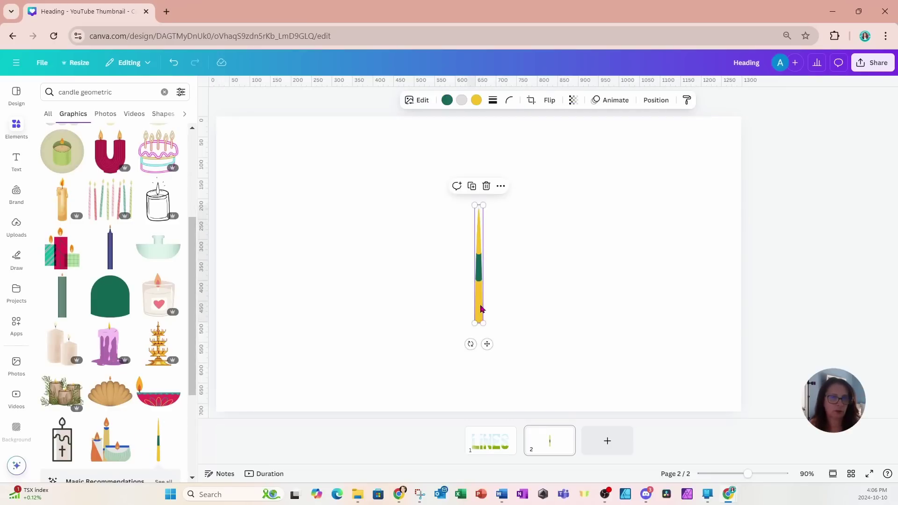
pyautogui.click(447, 101)
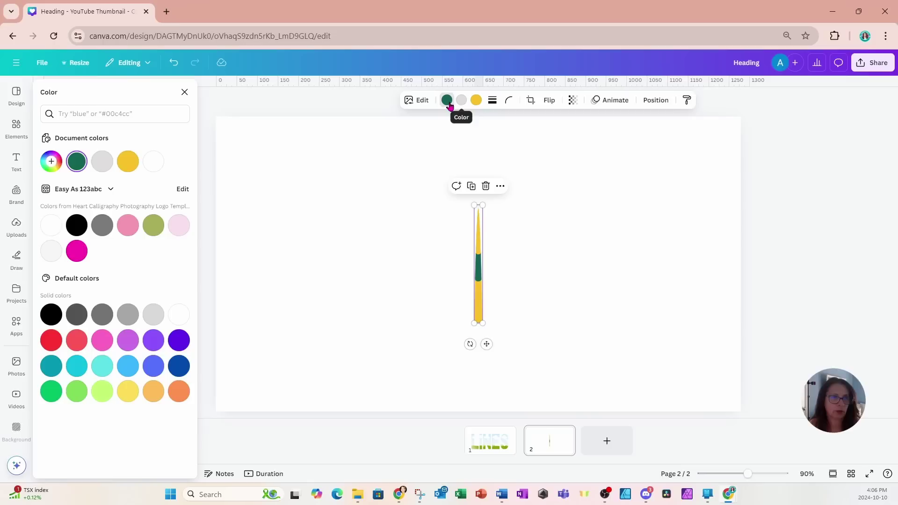
pyautogui.click(76, 251)
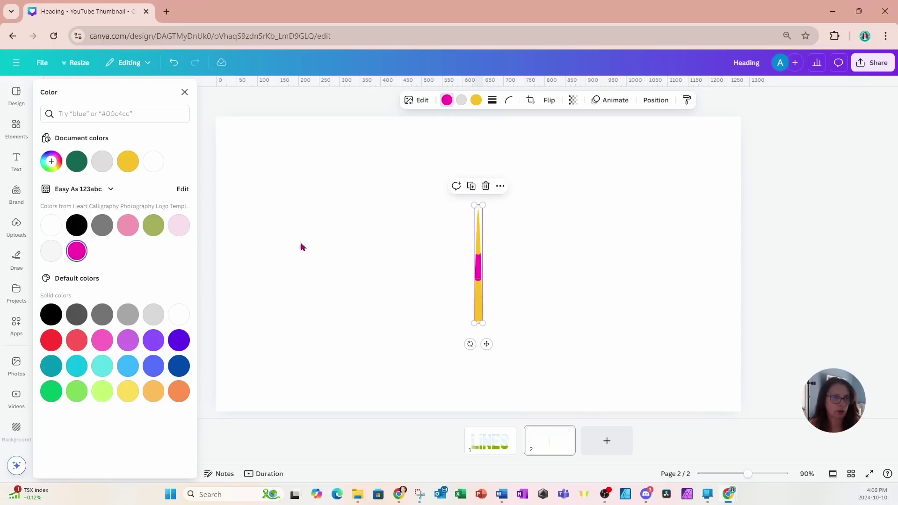
pyautogui.click(460, 101)
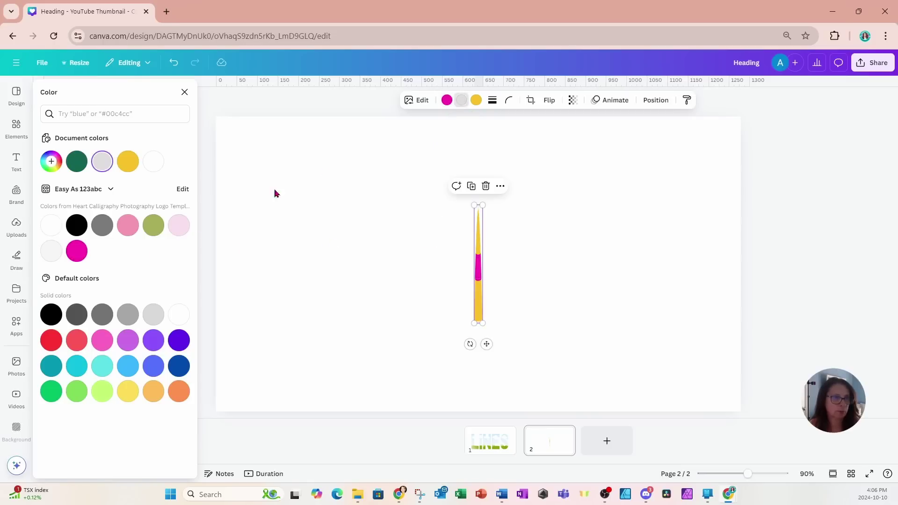
pyautogui.click(83, 260)
pyautogui.click(476, 100)
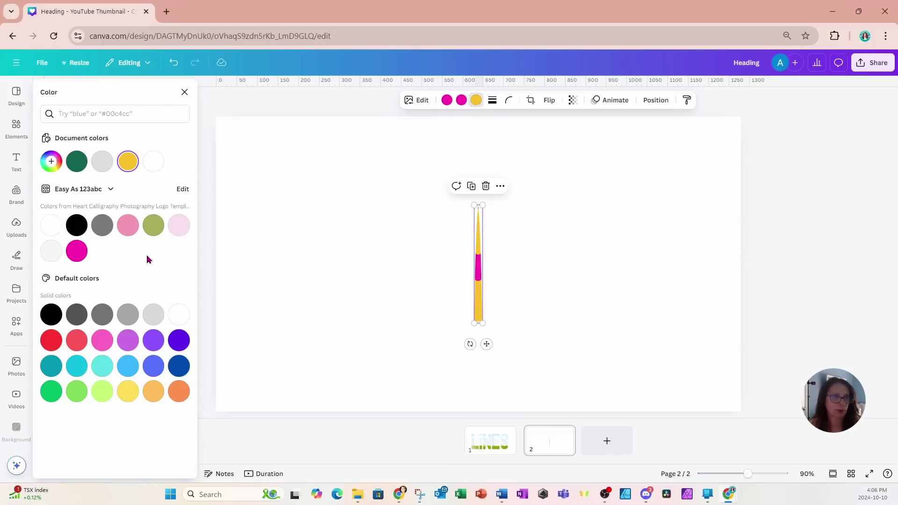
pyautogui.click(83, 253)
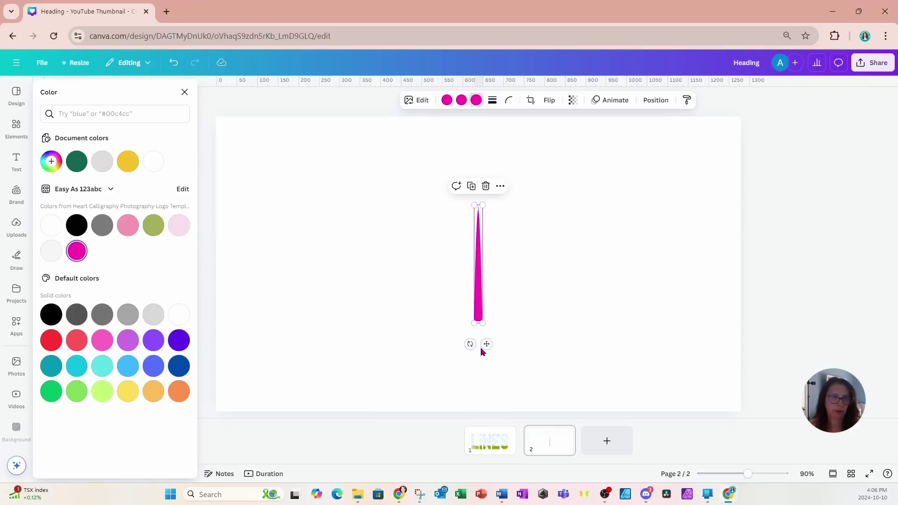
pyautogui.moveTo(483, 202); pyautogui.dragTo(519, 125)
pyautogui.moveTo(488, 322); pyautogui.dragTo(231, 394)
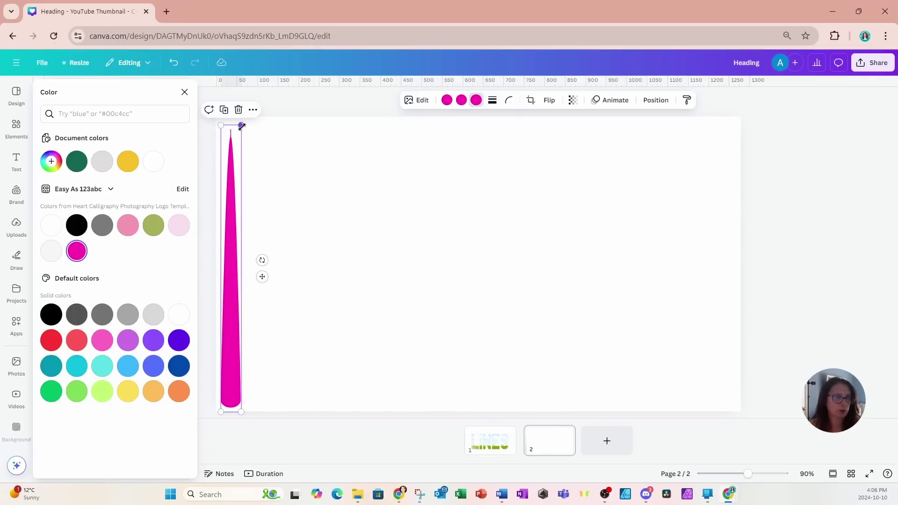
# Step: Slim the line to about 42 px and duplicate it into eight adjacent lines
pyautogui.moveTo(241, 126); pyautogui.dragTo(233, 175)
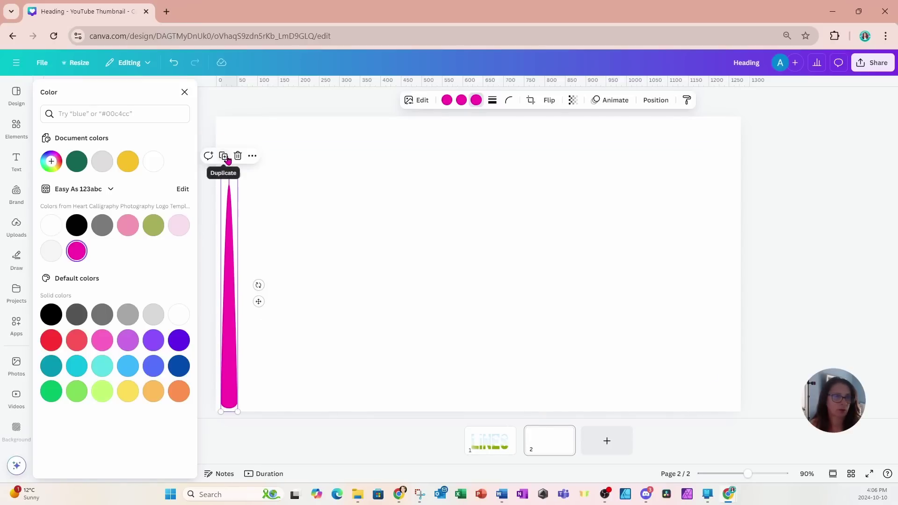
pyautogui.click(223, 156)
pyautogui.moveTo(221, 282); pyautogui.dragTo(241, 288)
pyautogui.click(238, 159)
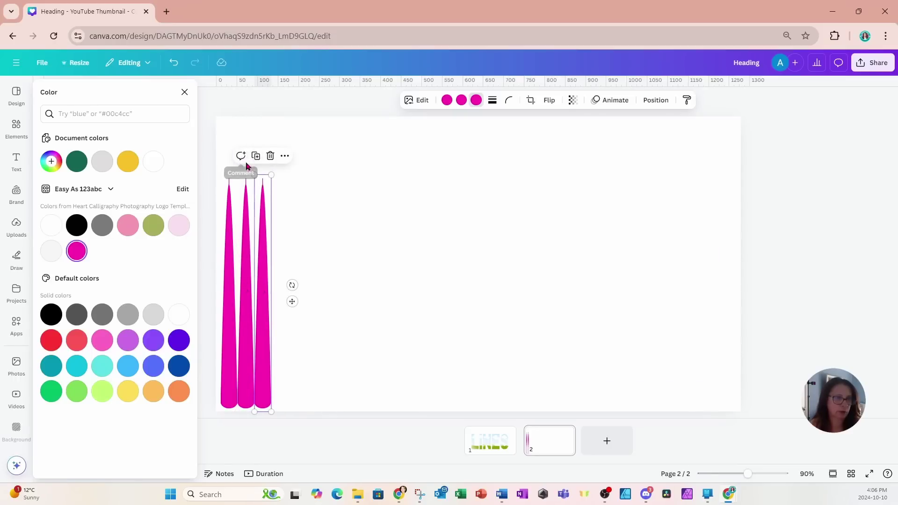
pyautogui.click(255, 157)
pyautogui.click(272, 157)
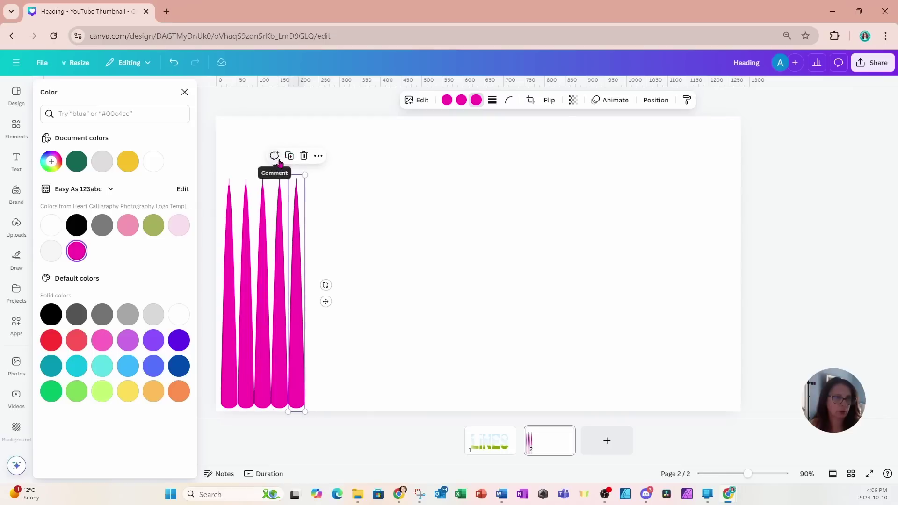
pyautogui.click(289, 158)
pyautogui.click(306, 156)
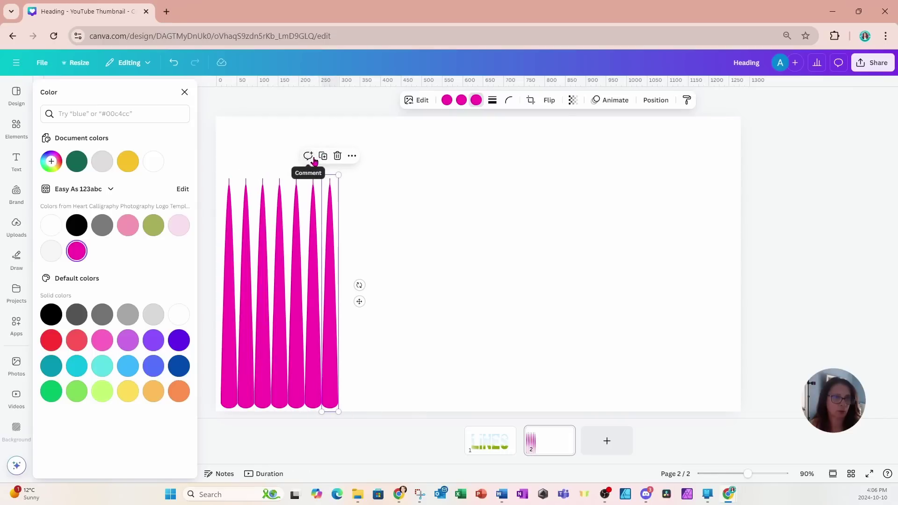
pyautogui.click(323, 157)
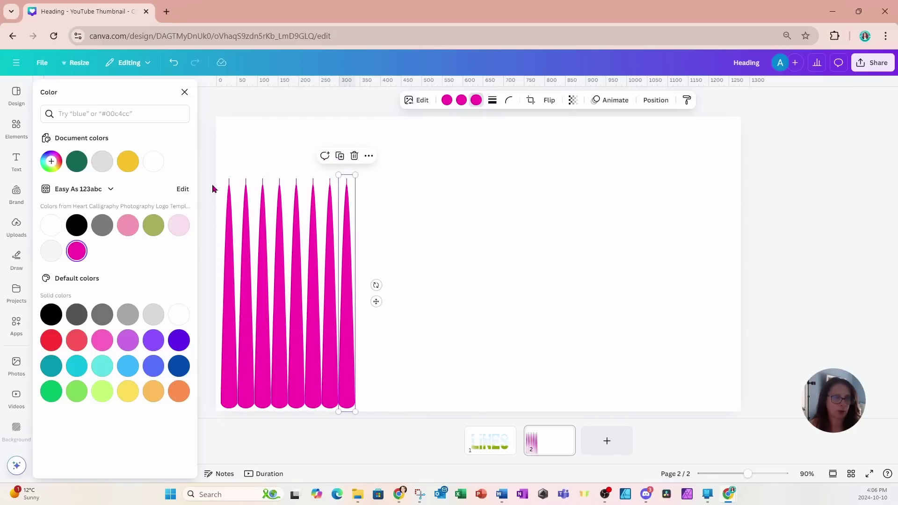
# Step: Duplicate the eight-line set twice to fill the page width, then copy all the lines
pyautogui.moveTo(240, 200); pyautogui.dragTo(472, 309)
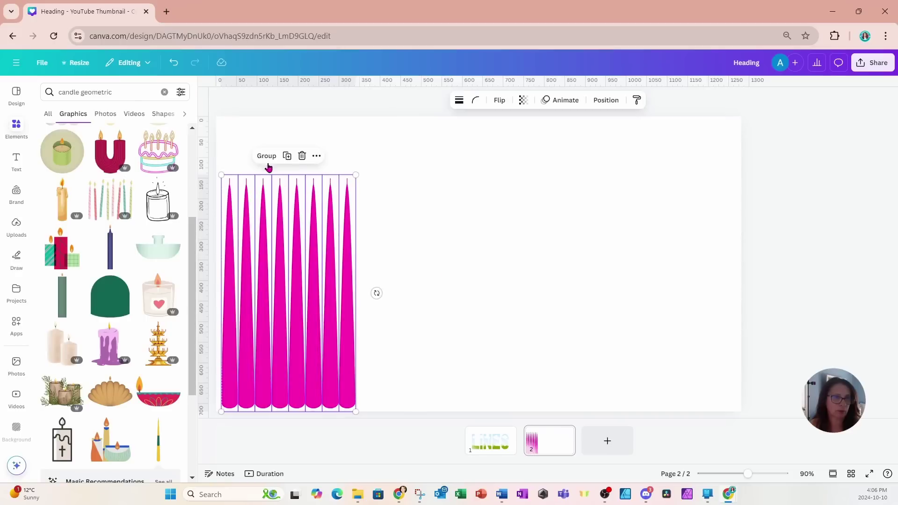
pyautogui.click(287, 155)
pyautogui.moveTo(314, 281); pyautogui.dragTo(433, 293)
pyautogui.moveTo(228, 153); pyautogui.dragTo(552, 412)
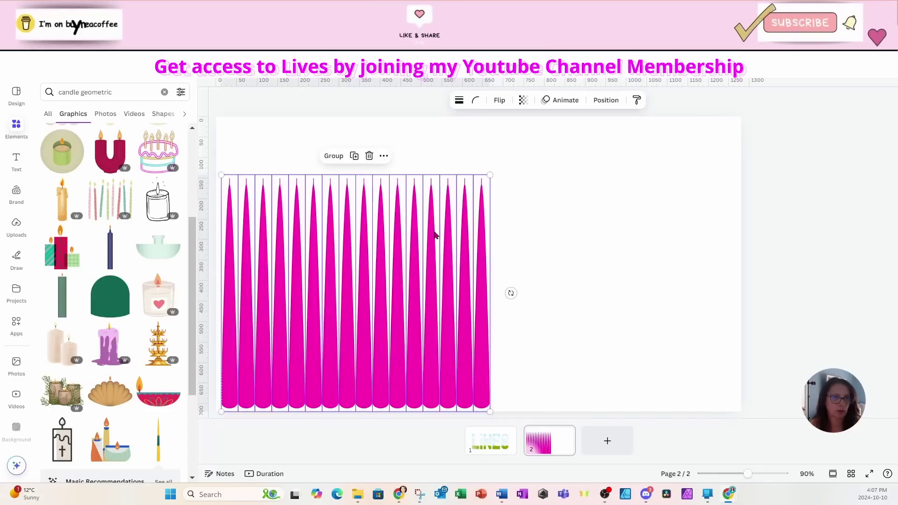
pyautogui.click(354, 156)
pyautogui.moveTo(350, 296); pyautogui.dragTo(592, 310)
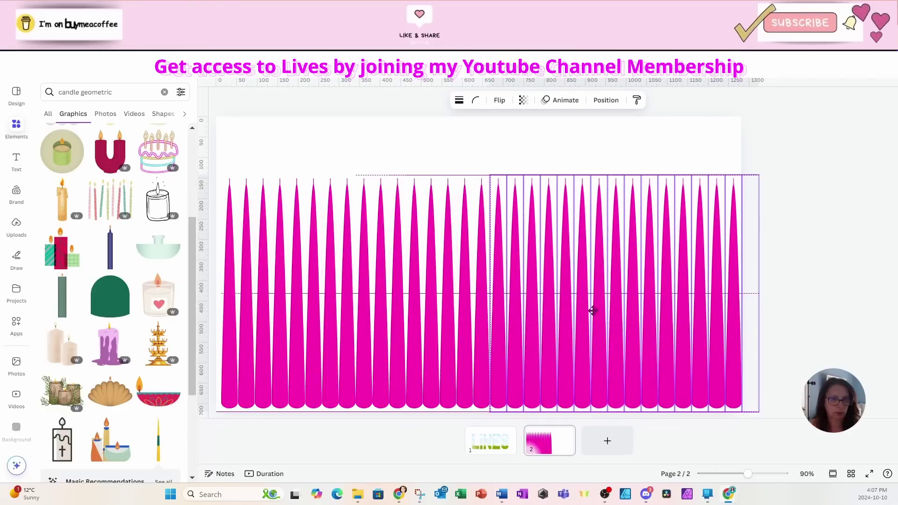
pyautogui.click(795, 179)
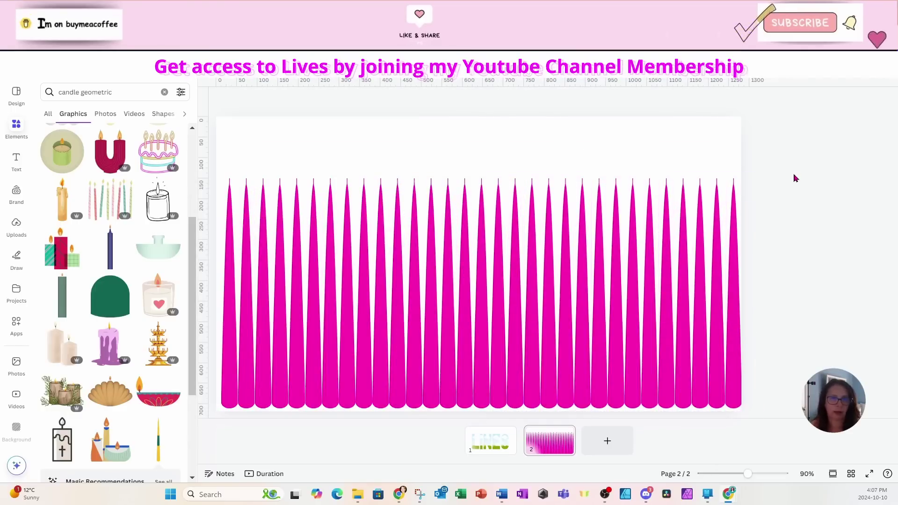
pyautogui.moveTo(787, 303); pyautogui.dragTo(236, 348)
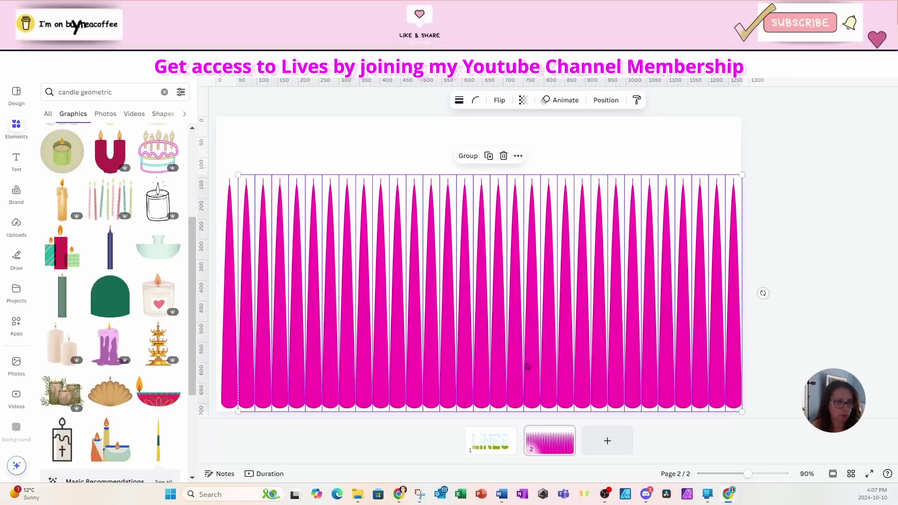
pyautogui.moveTo(527, 366); pyautogui.dragTo(524, 361)
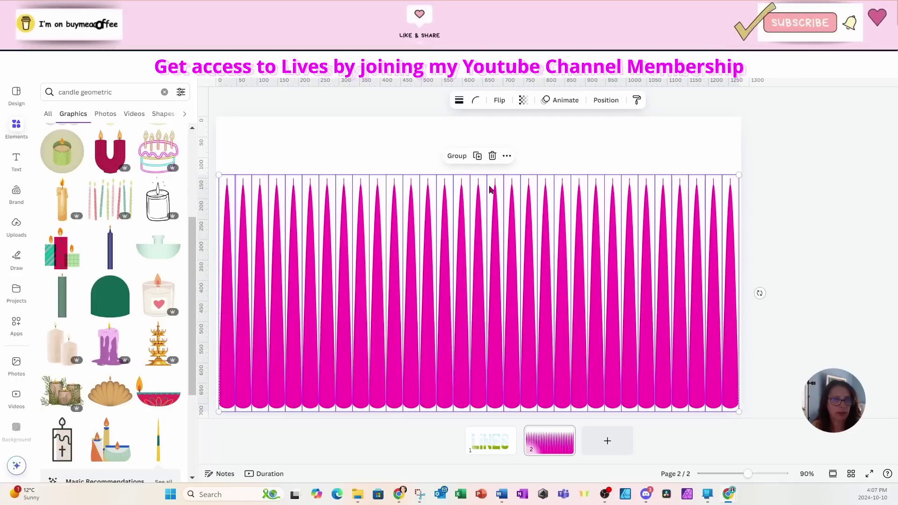
pyautogui.click(483, 162)
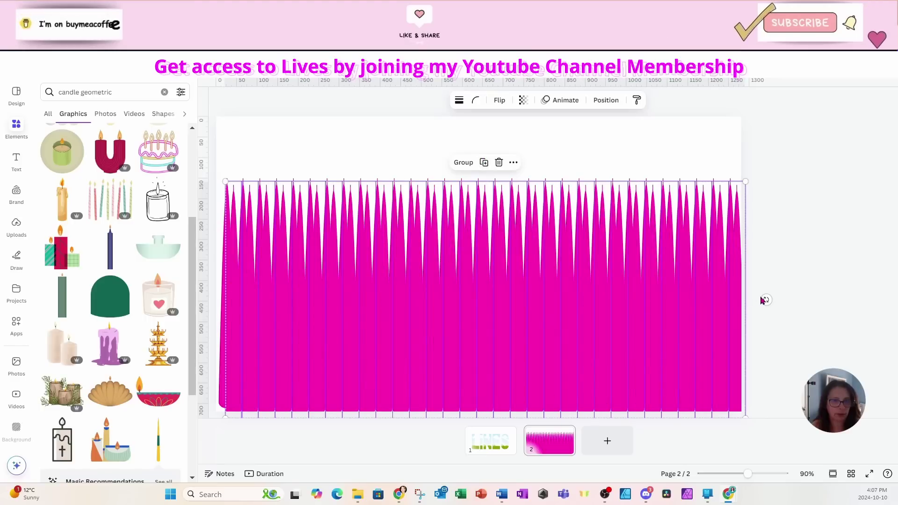
# Step: Rotate the copied lines about 176 degrees and move them up to the top edge
pyautogui.moveTo(765, 299); pyautogui.dragTo(430, 192)
pyautogui.moveTo(633, 234); pyautogui.dragTo(617, 195)
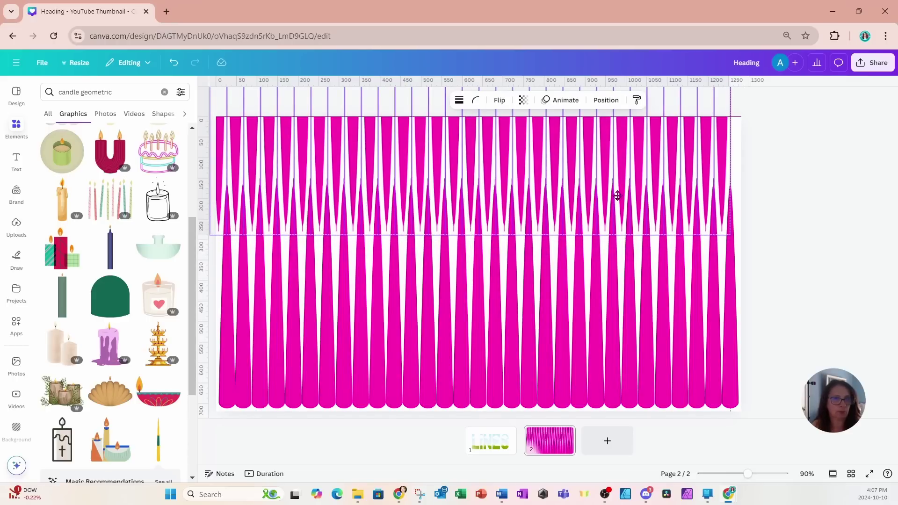
pyautogui.click(810, 310)
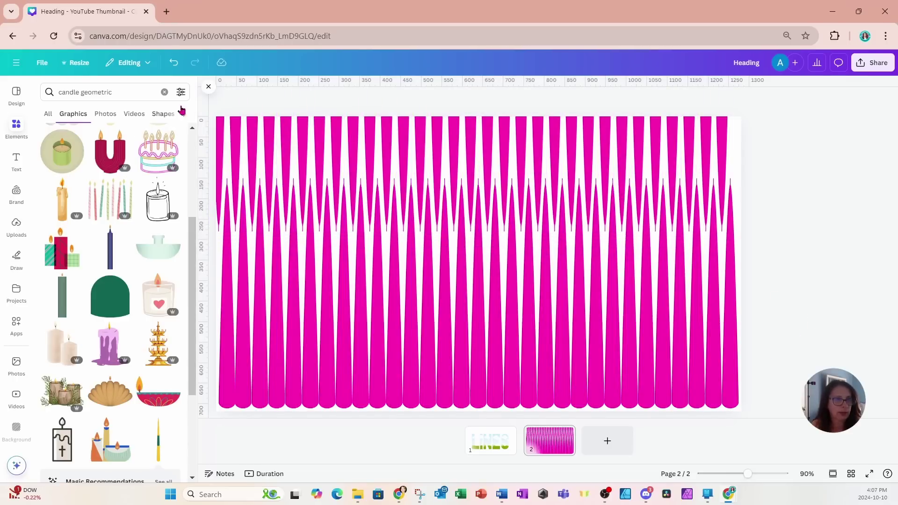
pyautogui.click(209, 86)
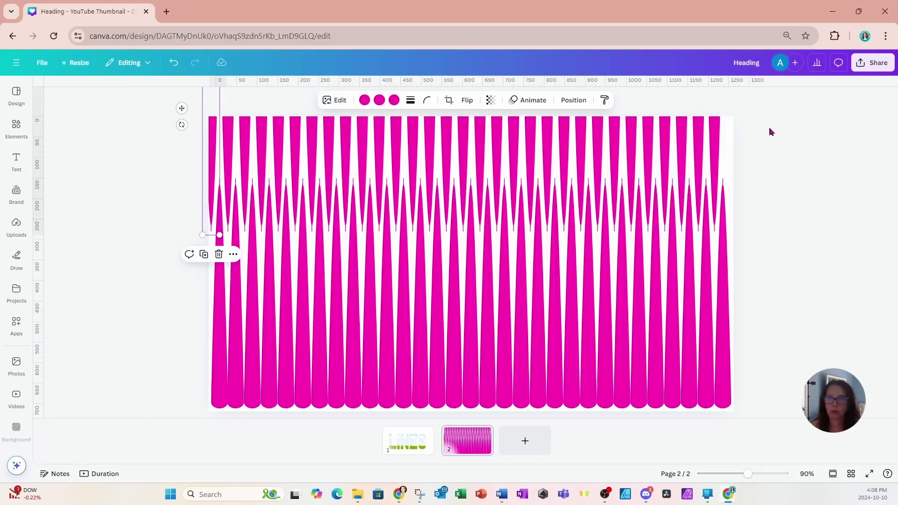
# Step: Set the upper row of tapered shapes to about 36 transparency
pyautogui.moveTo(769, 129); pyautogui.dragTo(190, 131)
pyautogui.click(441, 99)
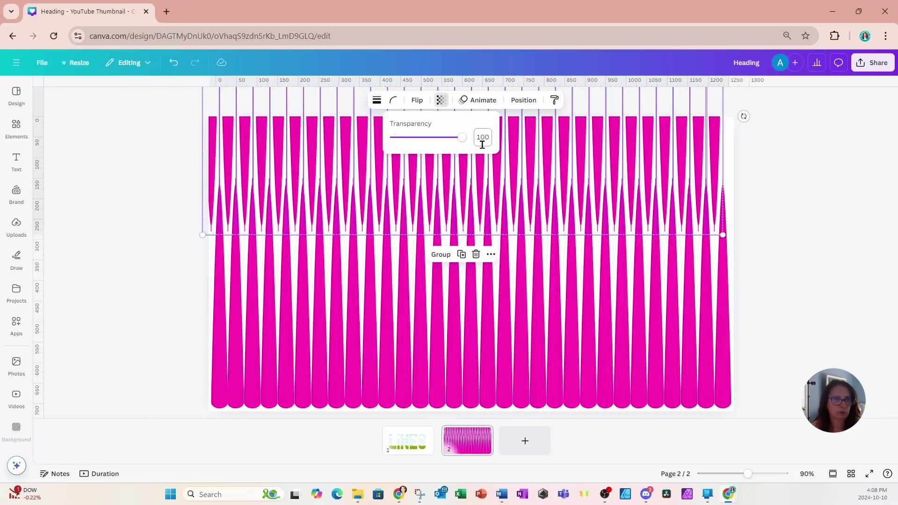
pyautogui.moveTo(464, 143); pyautogui.dragTo(425, 143)
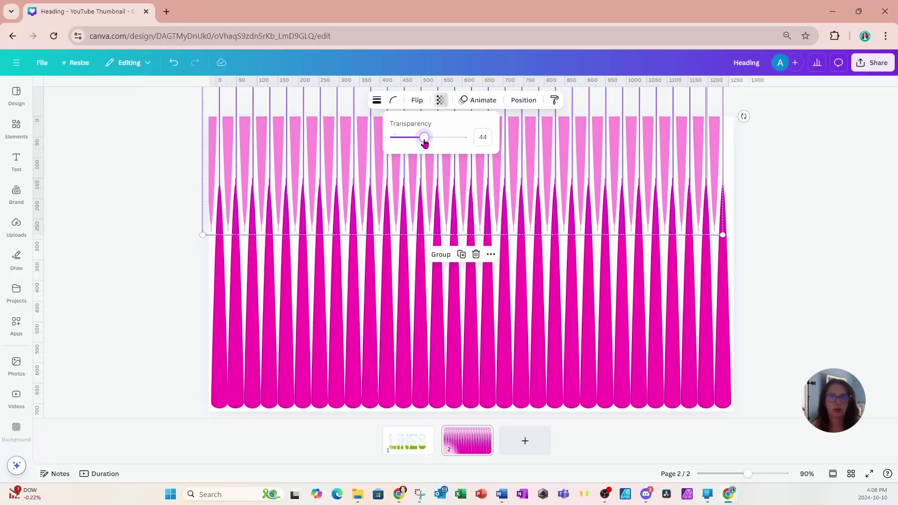
pyautogui.moveTo(423, 143); pyautogui.dragTo(420, 144)
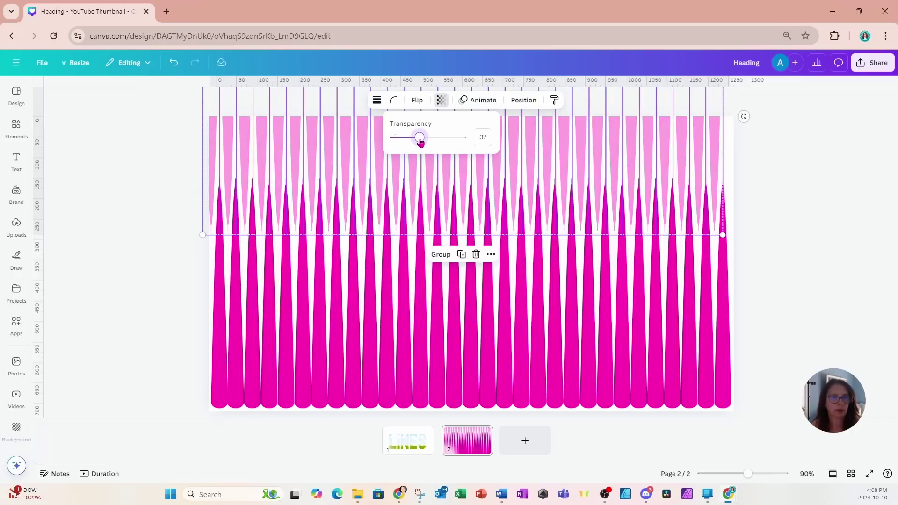
pyautogui.press('Escape')
# Step: Nudge the rightmost light-pink triangle slightly to the right
pyautogui.click(786, 179)
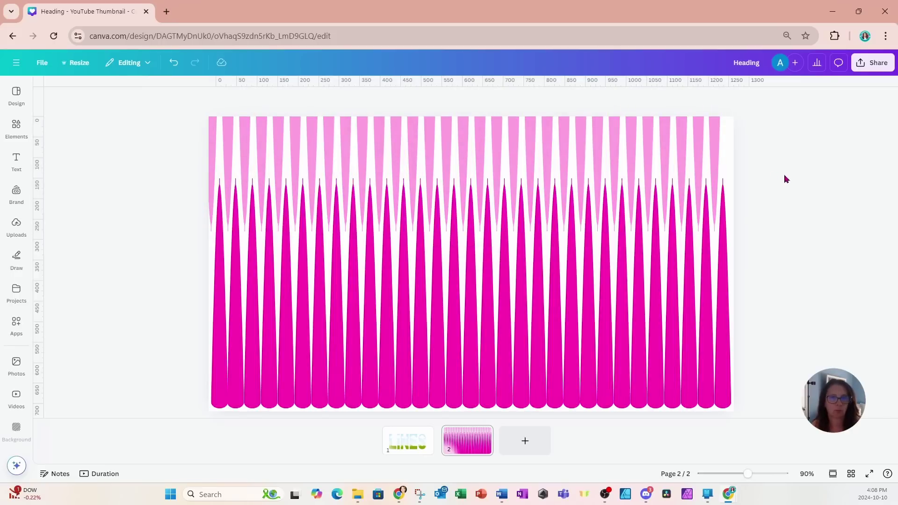
pyautogui.click(711, 163)
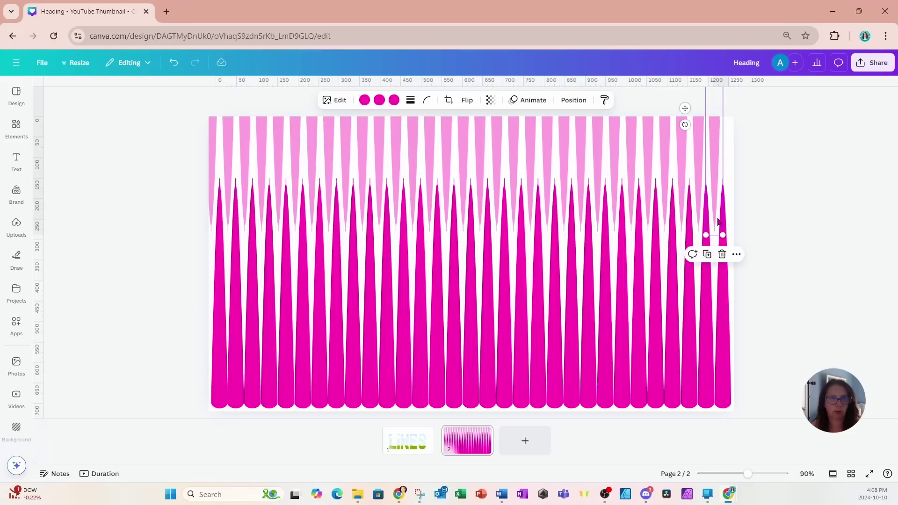
pyautogui.click(718, 166)
pyautogui.moveTo(718, 166); pyautogui.dragTo(726, 159)
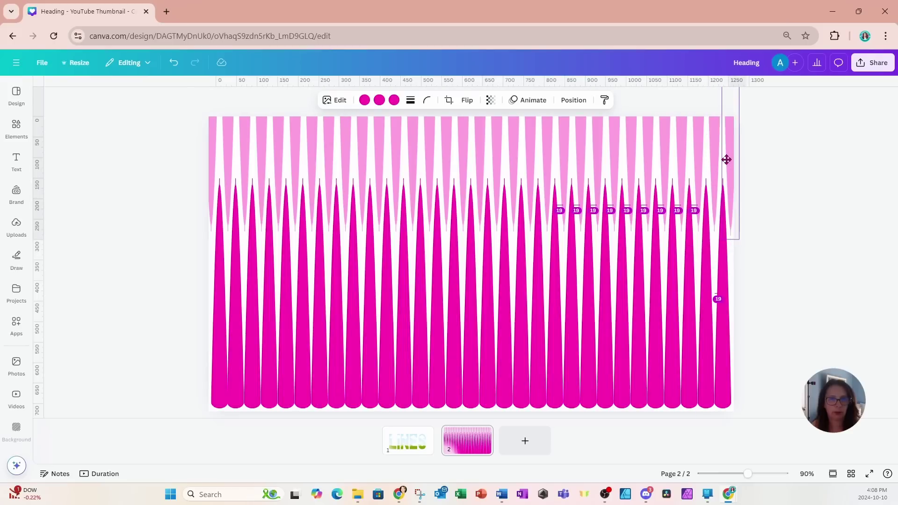
pyautogui.click(799, 189)
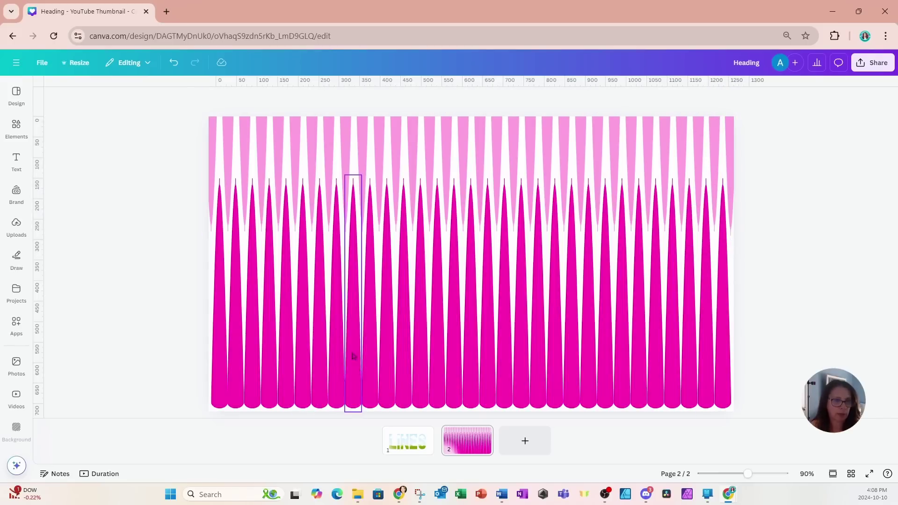
# Step: Duplicate page 2 and recolour all its shapes red using Copy style
pyautogui.click(464, 451)
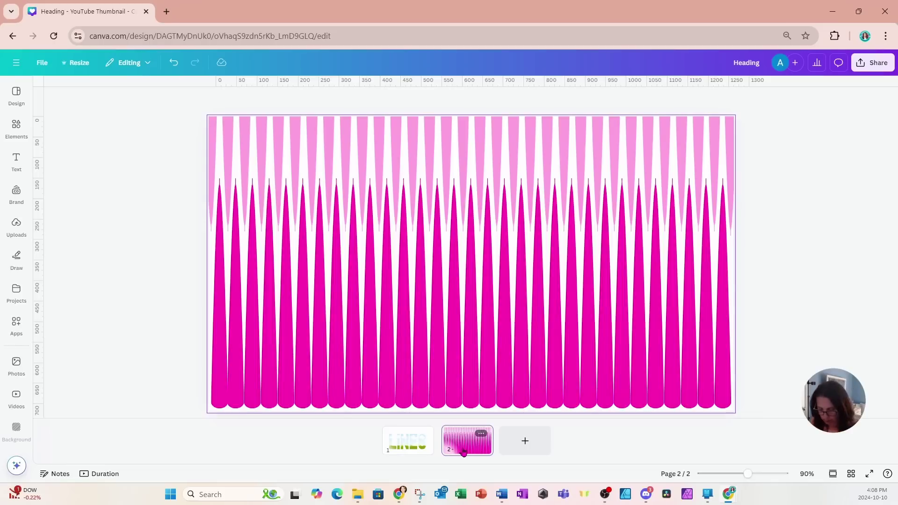
pyautogui.hotkey('ctrl', 'd')
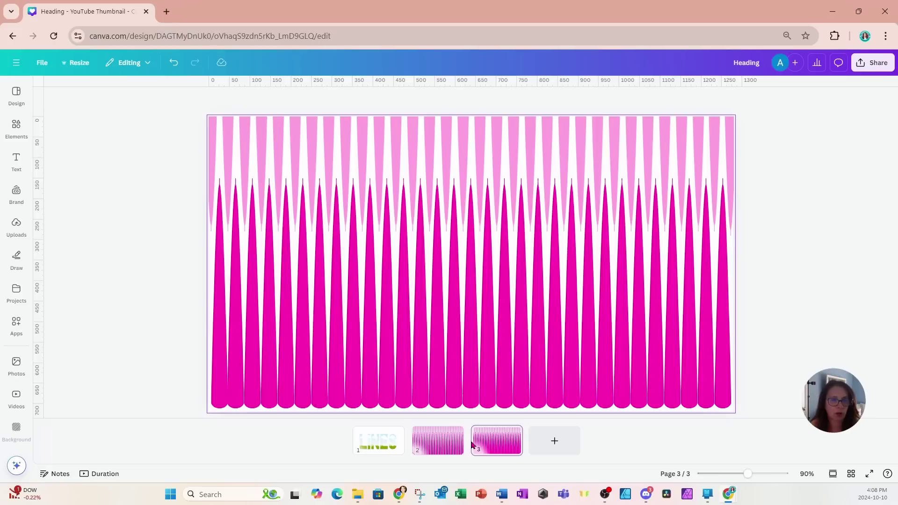
pyautogui.moveTo(472, 445)
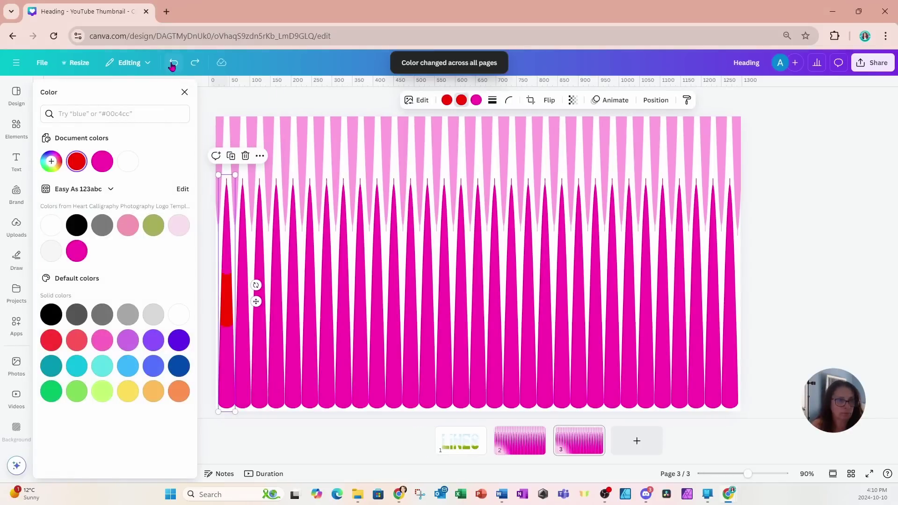
pyautogui.click(167, 241)
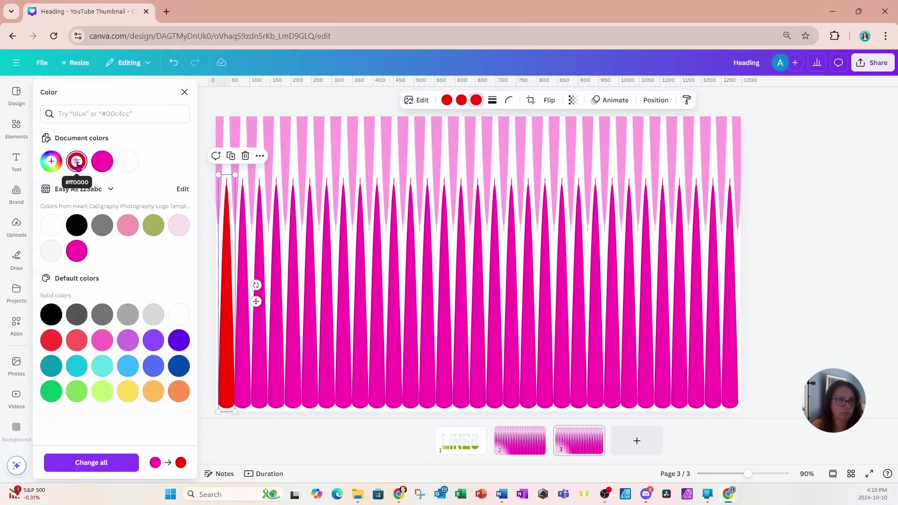
pyautogui.click(686, 99)
pyautogui.click(722, 335)
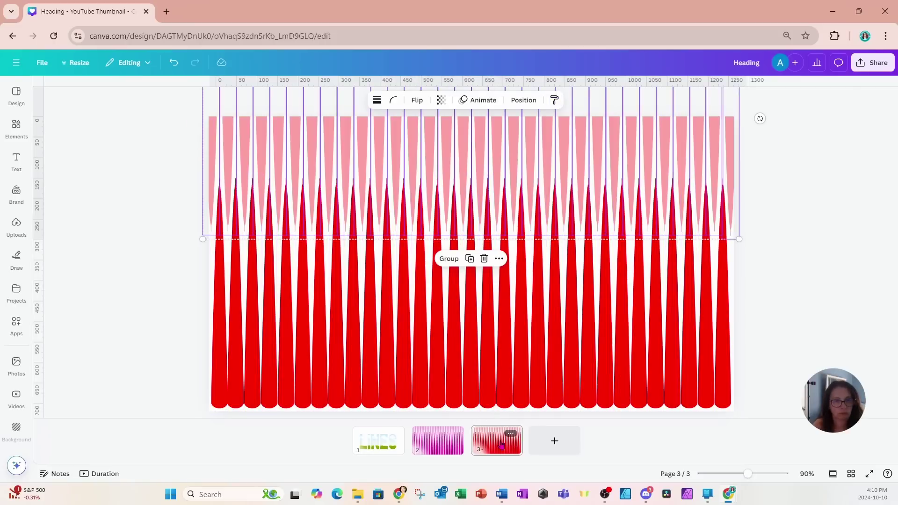
# Step: Duplicate the red page and recolour all its shapes green
pyautogui.hotkey('ctrl', 'd')
pyautogui.click(220, 281)
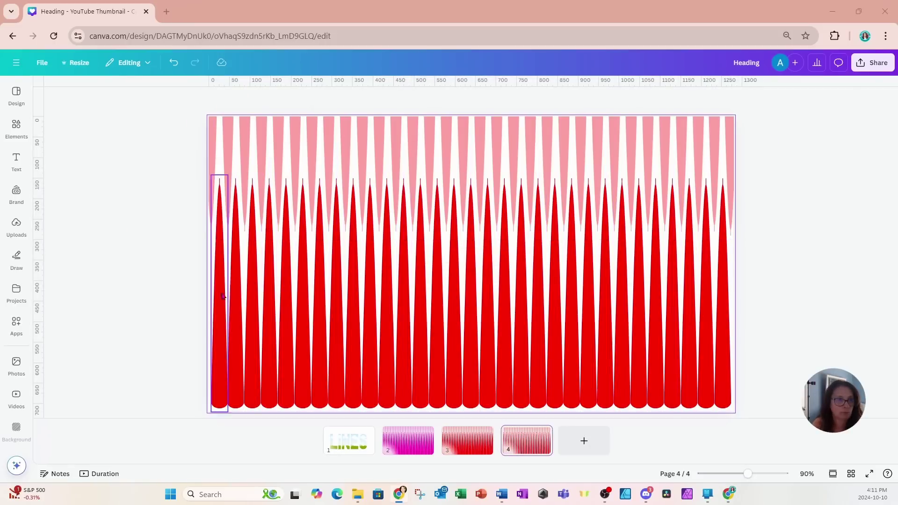
pyautogui.click(476, 100)
pyautogui.click(74, 177)
pyautogui.click(686, 100)
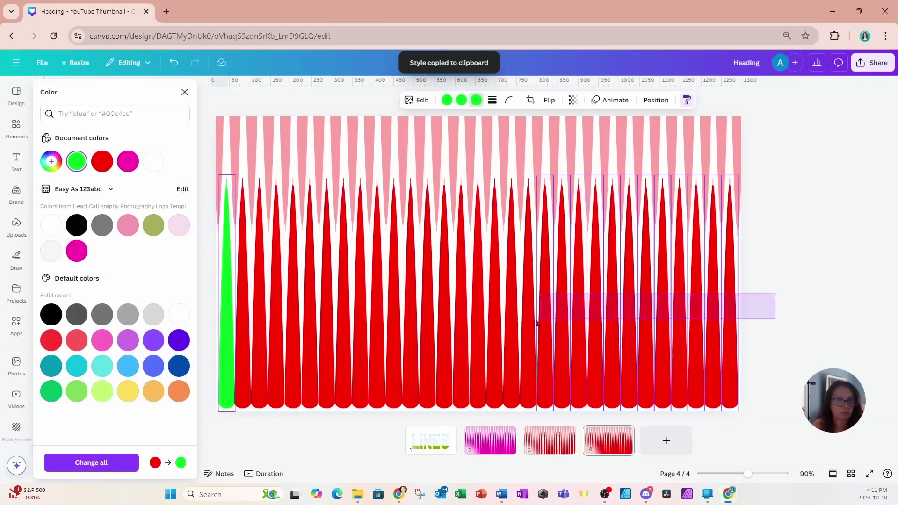
pyautogui.click(655, 307)
# Step: Duplicate the green page and recolour all its shapes cyan
pyautogui.hotkey('ctrl', 'd')
pyautogui.click(219, 250)
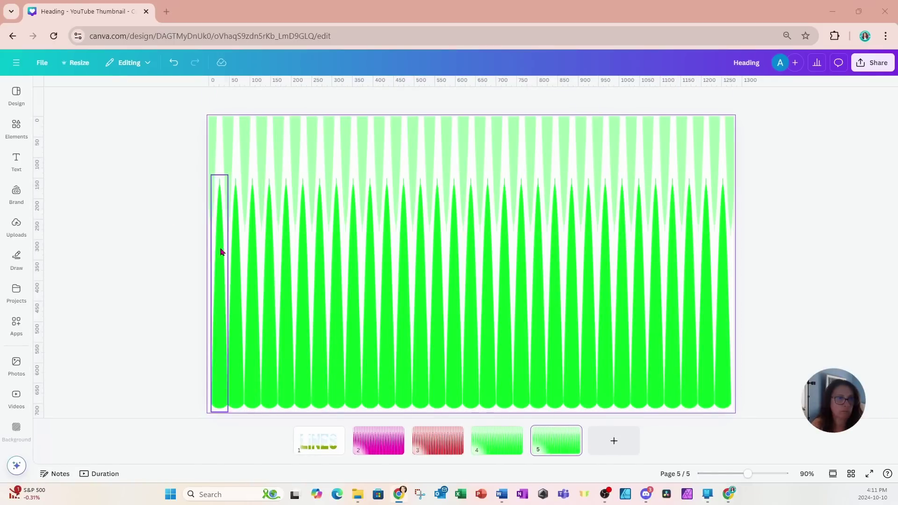
pyautogui.click(476, 99)
pyautogui.click(457, 99)
pyautogui.click(77, 161)
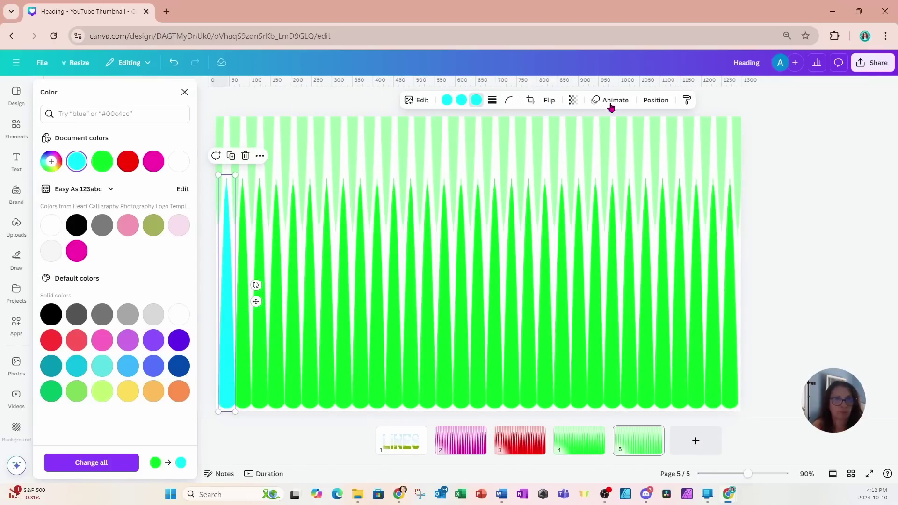
pyautogui.click(687, 99)
pyautogui.click(730, 327)
# Step: Duplicate the cyan page and recolour all its shapes a custom blue
pyautogui.hotkey('ctrl', 'd')
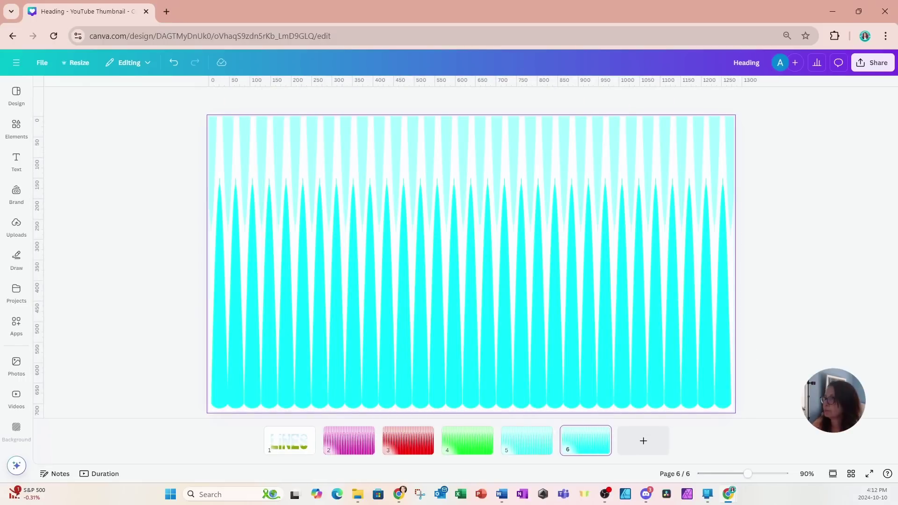
pyautogui.click(219, 280)
pyautogui.click(379, 99)
pyautogui.click(51, 162)
pyautogui.click(124, 250)
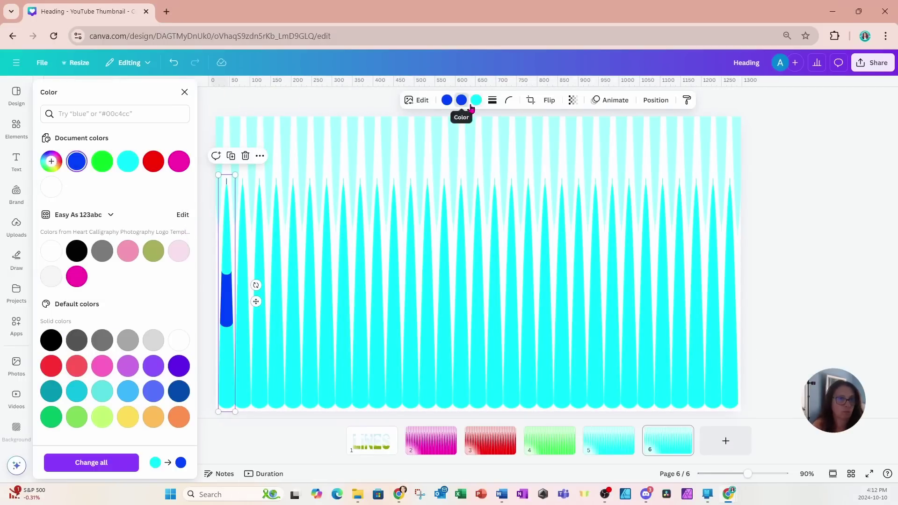
pyautogui.click(687, 100)
pyautogui.click(572, 287)
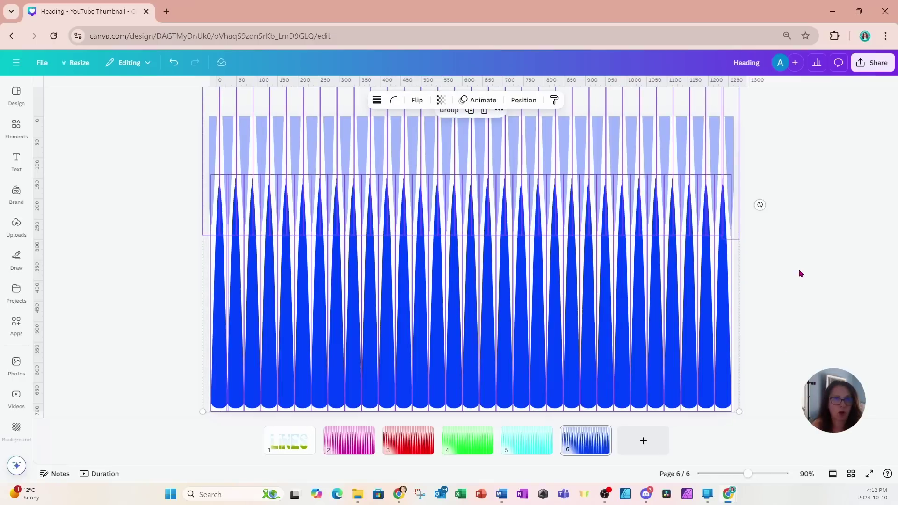
pyautogui.click(767, 257)
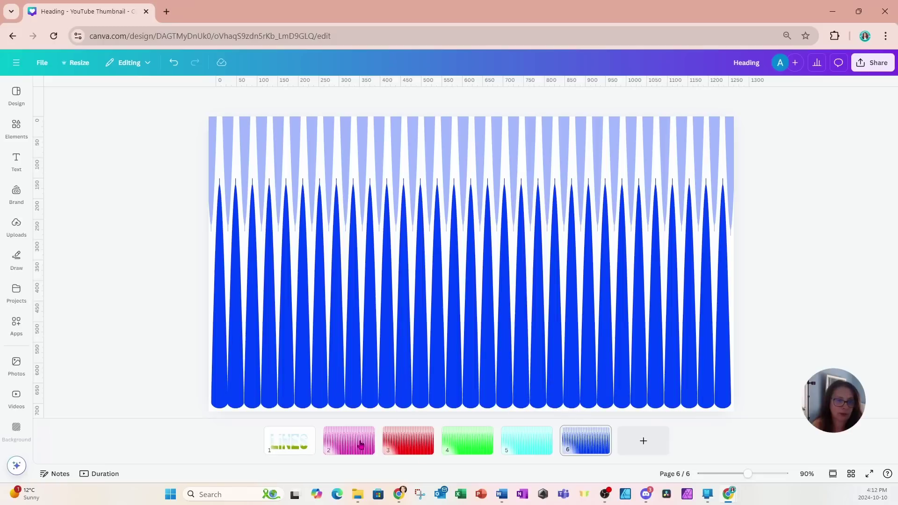
# Step: Download all six pages as PNG via Share > Download
pyautogui.click(865, 65)
pyautogui.click(734, 248)
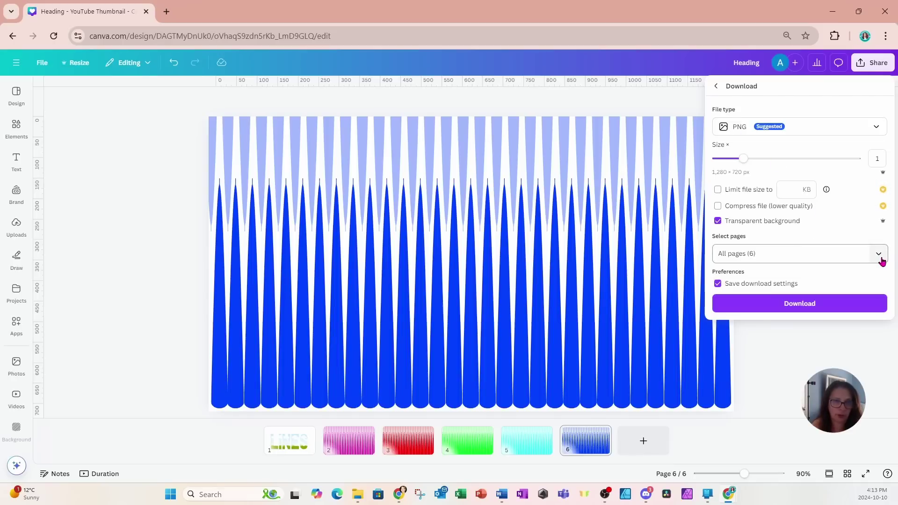
pyautogui.click(766, 304)
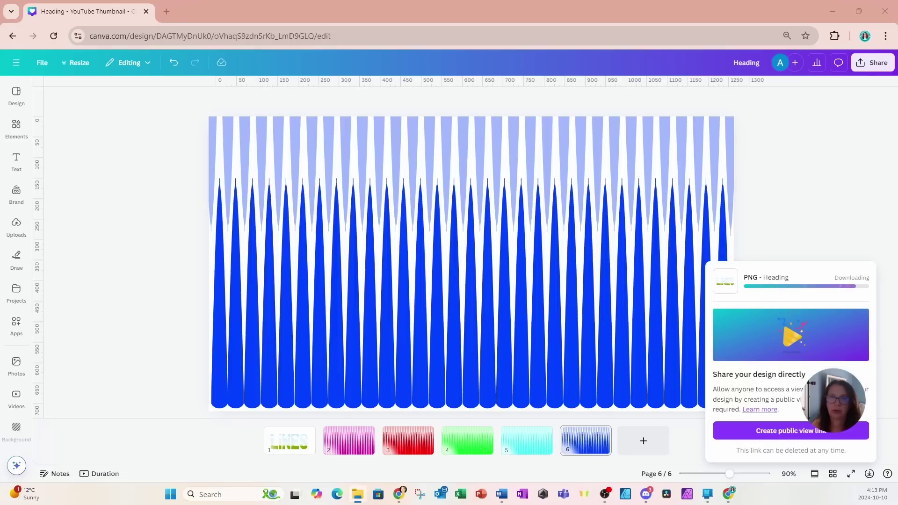
pyautogui.moveTo(410, 158); pyautogui.dragTo(402, 5)
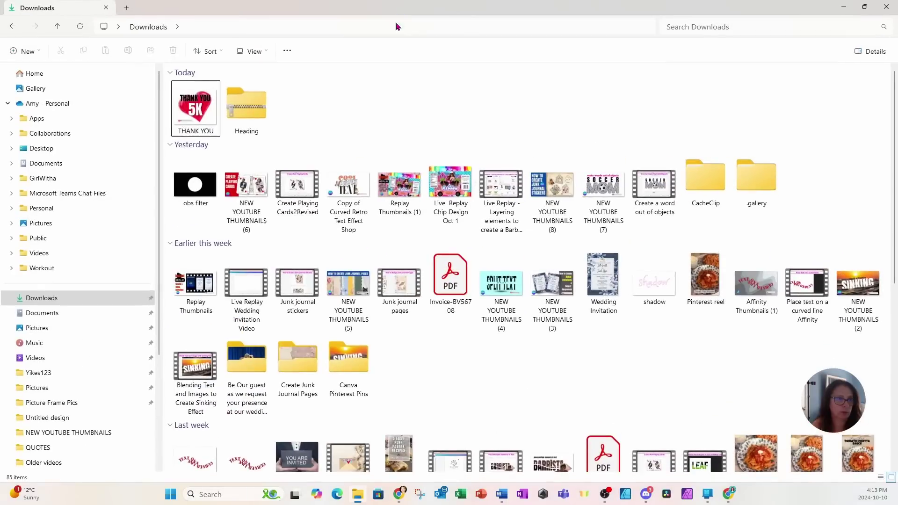
# Step: Extract the Heading zip in Downloads and open the extracted Heading folder
pyautogui.rightClick(248, 107)
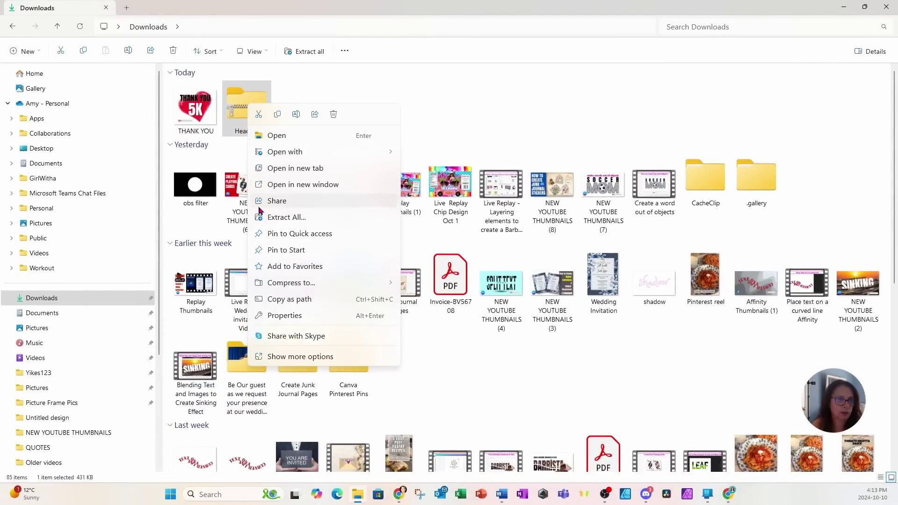
pyautogui.click(262, 218)
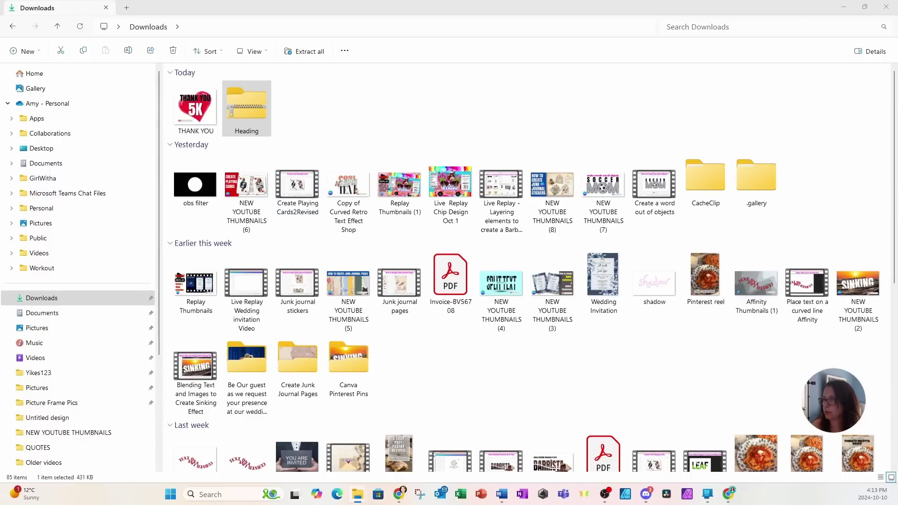
pyautogui.click(299, 118)
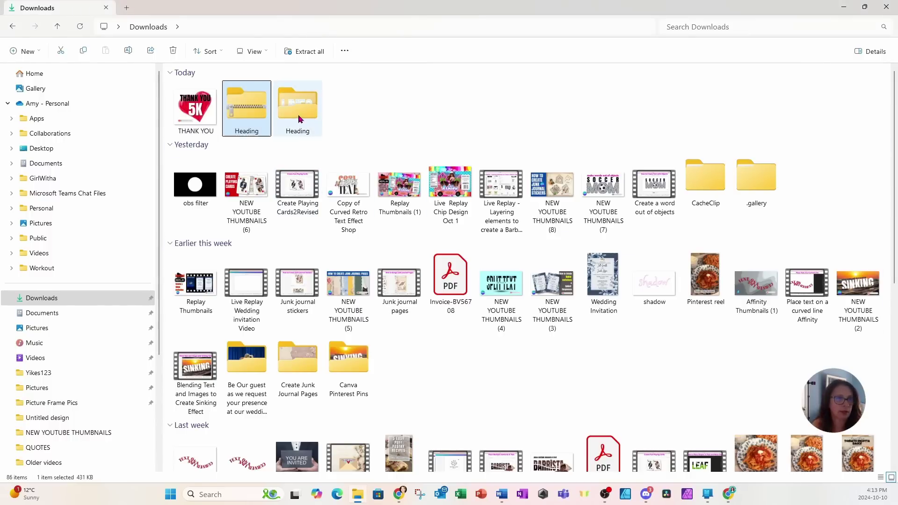
pyautogui.doubleClick(299, 118)
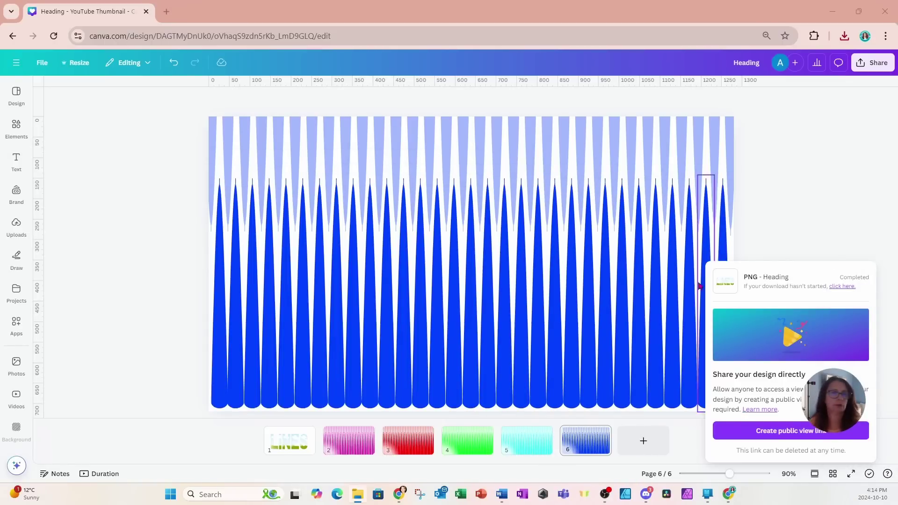
# Step: Upload the five tapered line-pattern PNGs from File Explorer into the Canva design
pyautogui.scroll(2, 505, 292)
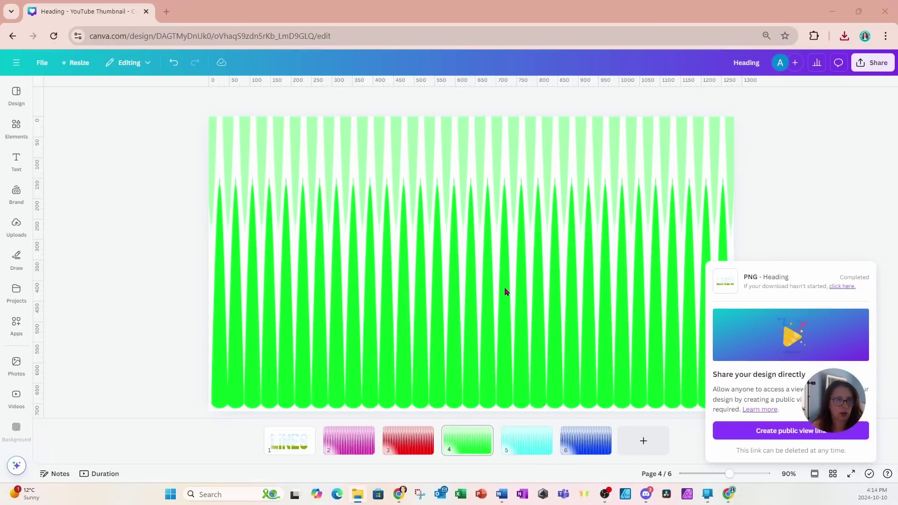
pyautogui.scroll(3, 505, 291)
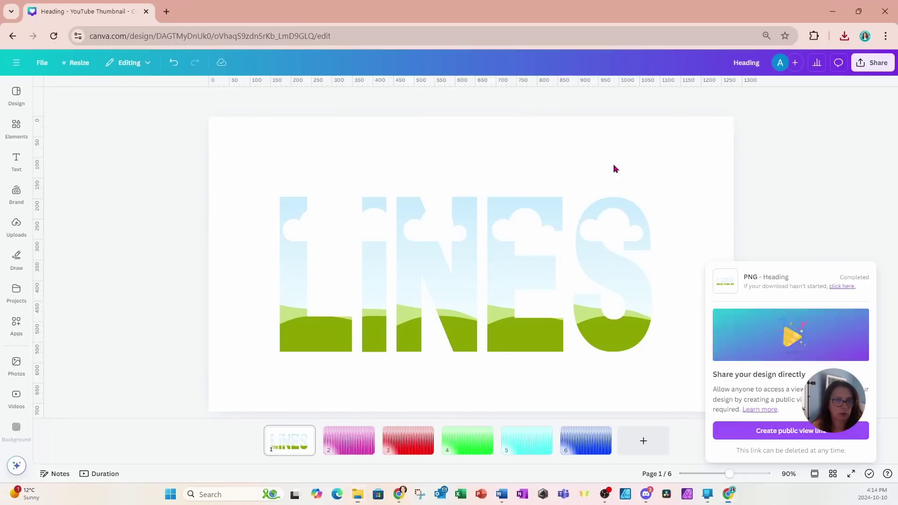
pyautogui.click(614, 168)
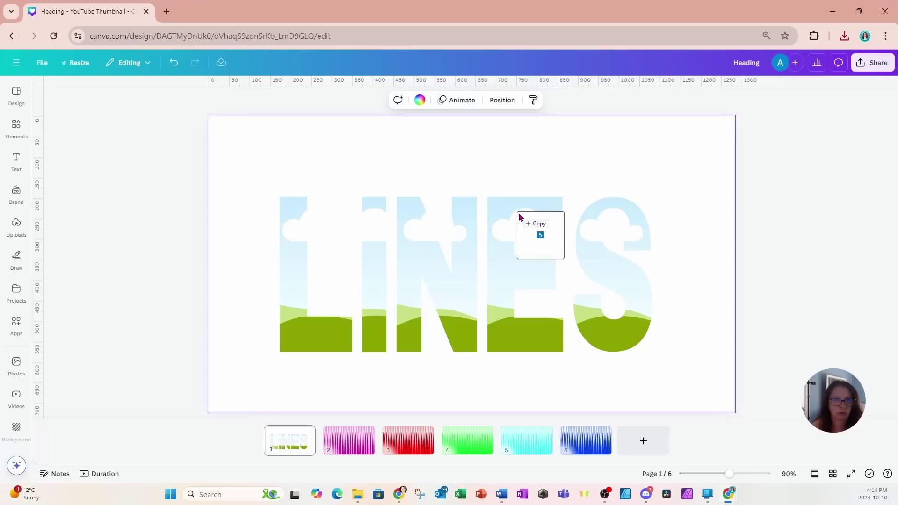
pyautogui.moveTo(517, 213); pyautogui.dragTo(514, 164)
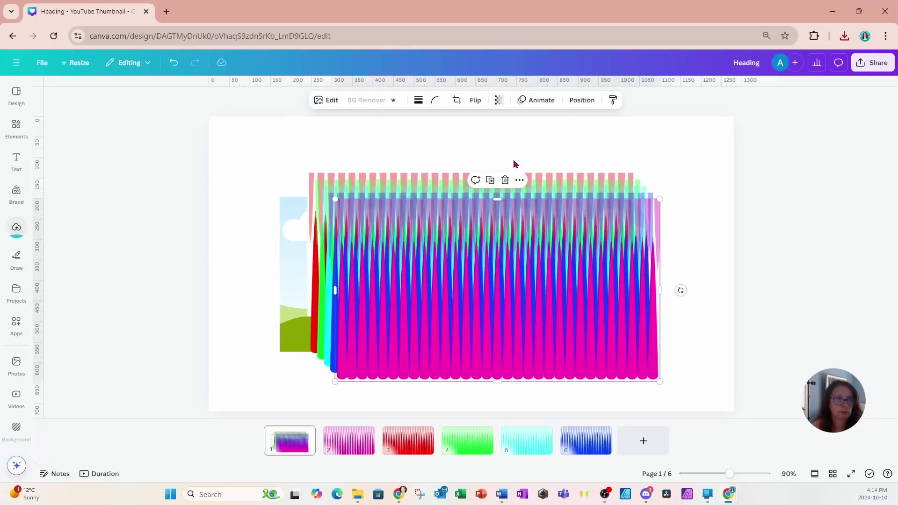
pyautogui.click(20, 232)
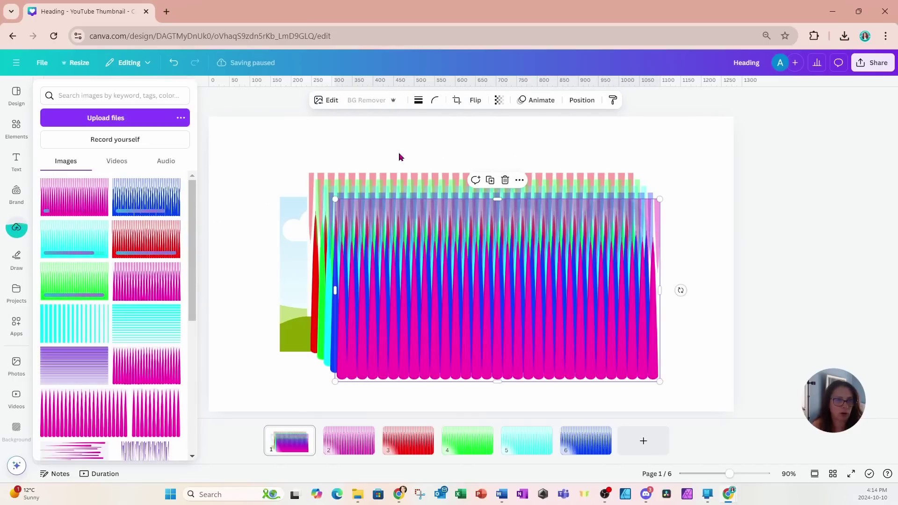
pyautogui.moveTo(273, 166); pyautogui.dragTo(741, 159)
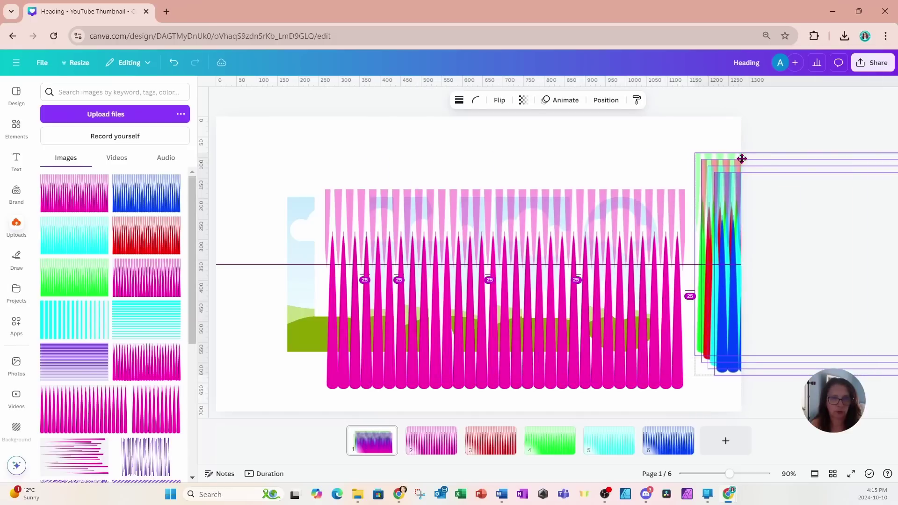
# Step: Fill the L, I, N, E and S frames with the pink, blue, cyan, red and green patterns
pyautogui.click(377, 384)
pyautogui.moveTo(378, 384); pyautogui.dragTo(311, 344)
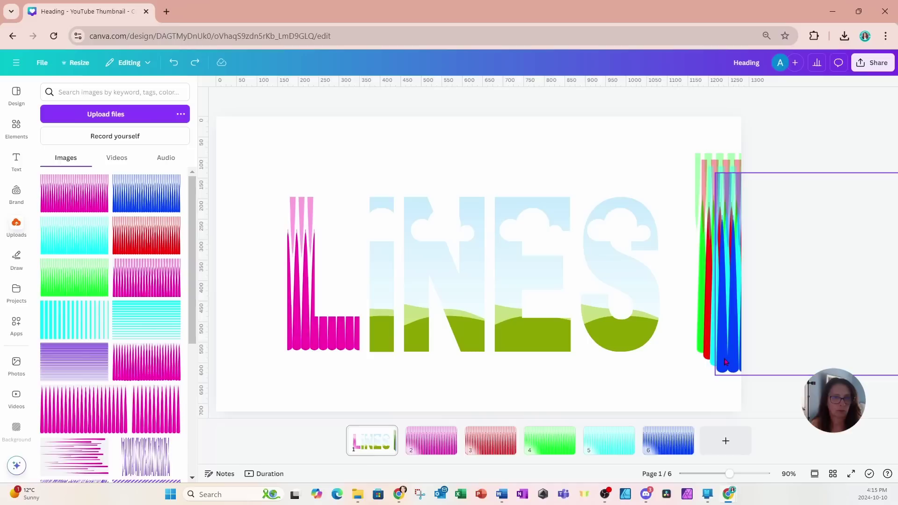
pyautogui.moveTo(737, 369); pyautogui.dragTo(481, 326)
pyautogui.click(723, 351)
pyautogui.moveTo(723, 352); pyautogui.dragTo(557, 330)
pyautogui.click(729, 337)
pyautogui.moveTo(728, 337); pyautogui.dragTo(626, 336)
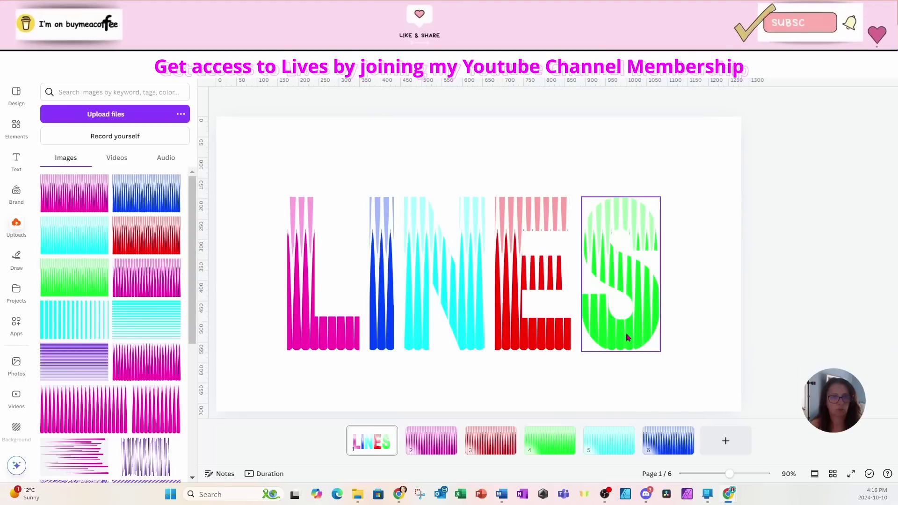
# Step: Rotate the L pattern to -45° and the N pattern to about 52° inside their frames
pyautogui.doubleClick(325, 329)
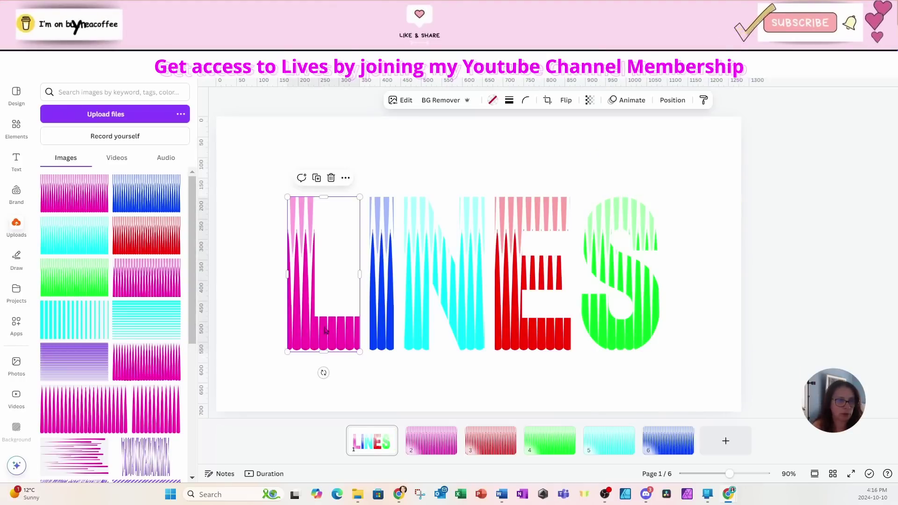
pyautogui.moveTo(325, 366); pyautogui.dragTo(363, 304)
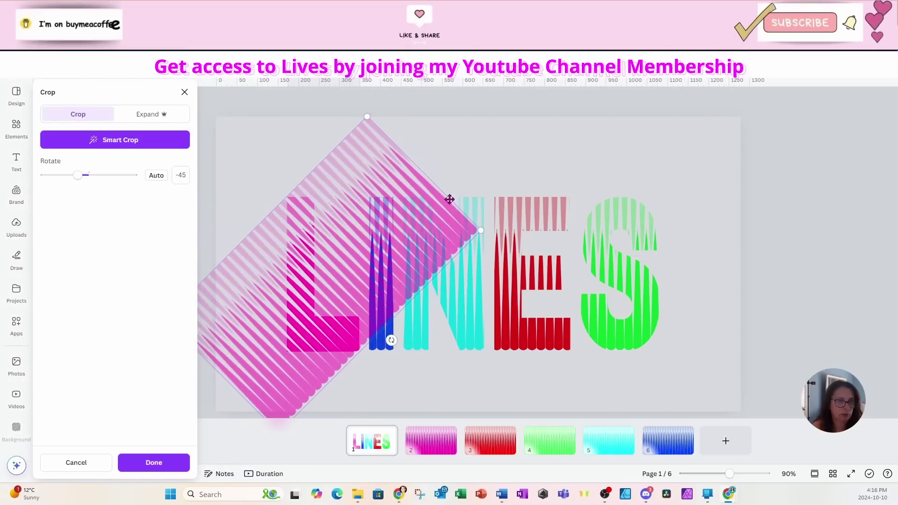
pyautogui.click(475, 184)
pyautogui.click(419, 303)
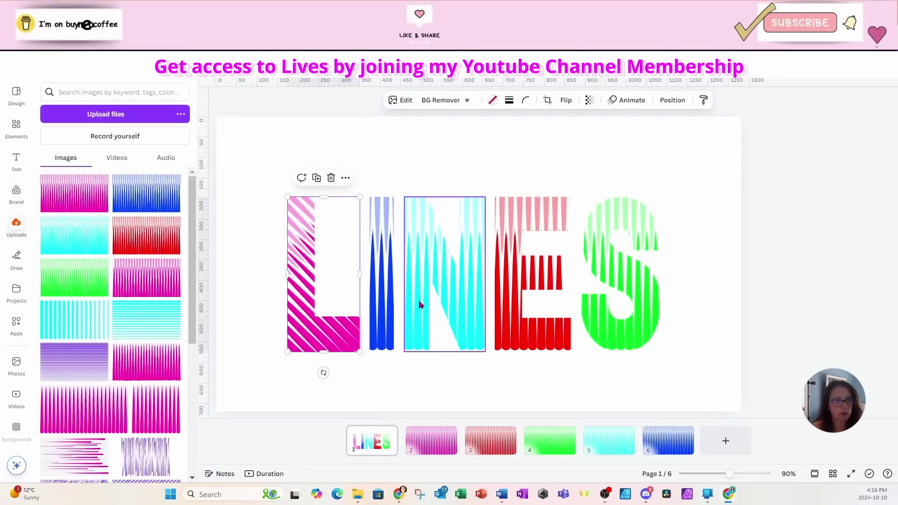
pyautogui.doubleClick(419, 294)
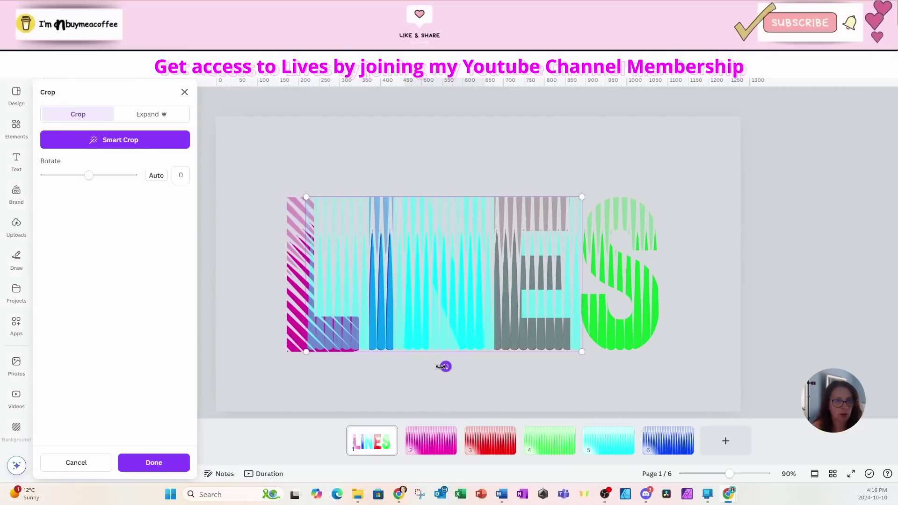
pyautogui.moveTo(444, 367); pyautogui.dragTo(473, 303)
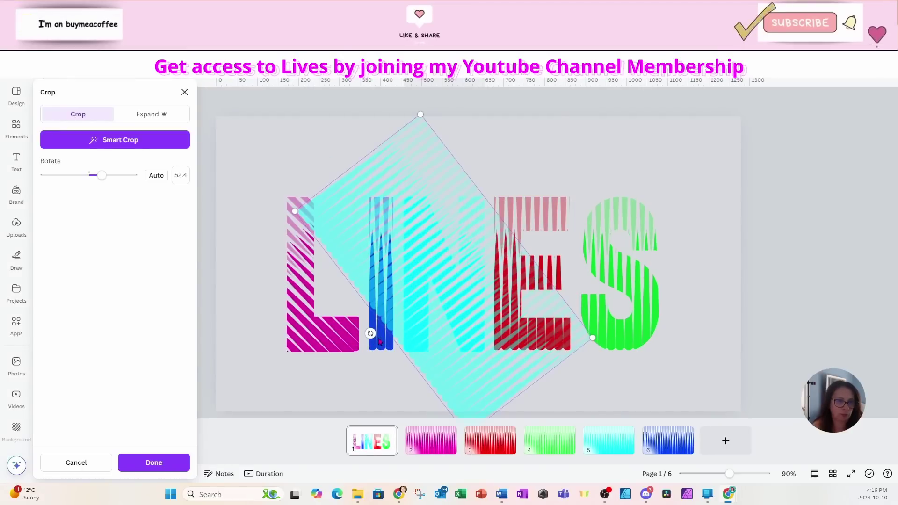
pyautogui.press('Escape')
# Step: Rotate the E frame's pattern to -35.6° so its stripes slant diagonally
pyautogui.click(537, 320)
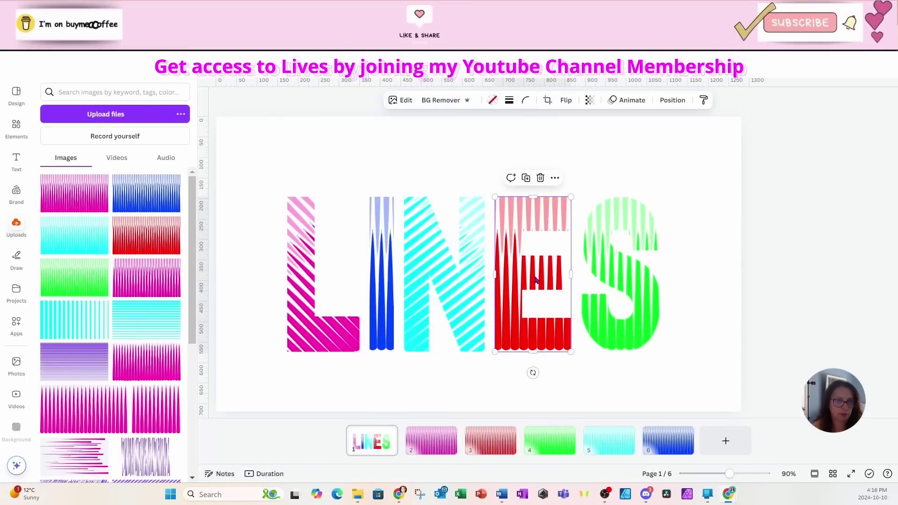
pyautogui.doubleClick(536, 320)
pyautogui.moveTo(534, 366); pyautogui.dragTo(456, 353)
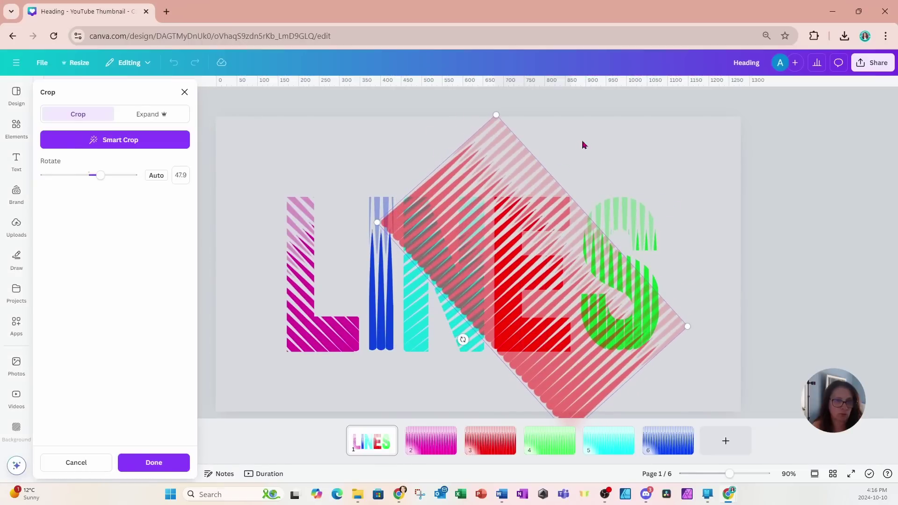
pyautogui.moveTo(463, 339); pyautogui.dragTo(559, 309)
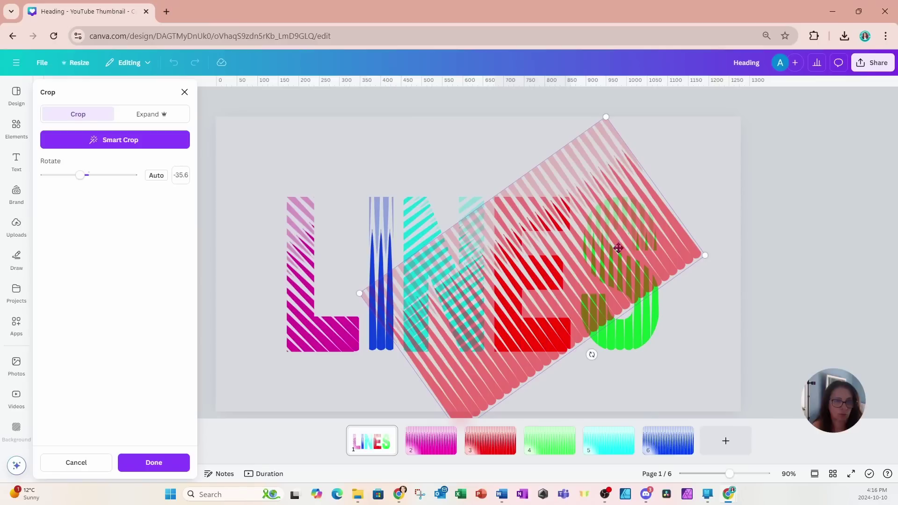
pyautogui.click(708, 181)
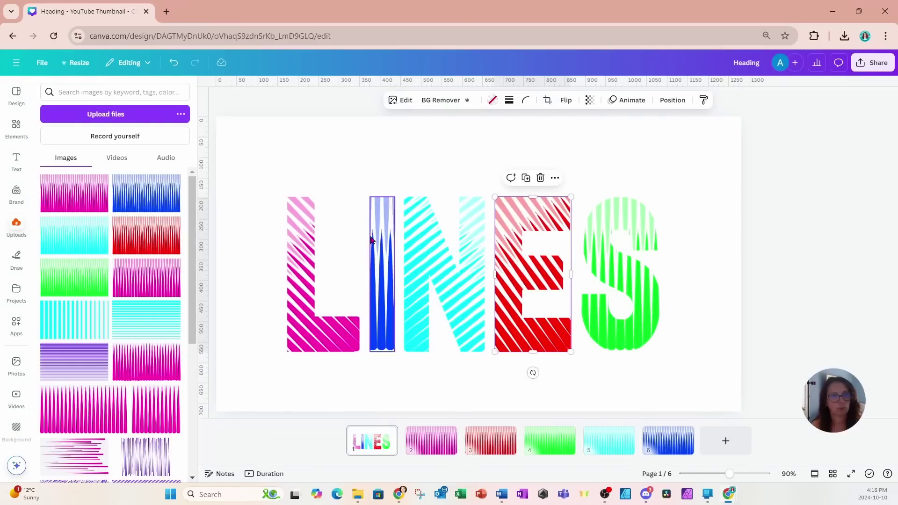
# Step: Set page one's background colour to the black swatch
pyautogui.click(613, 155)
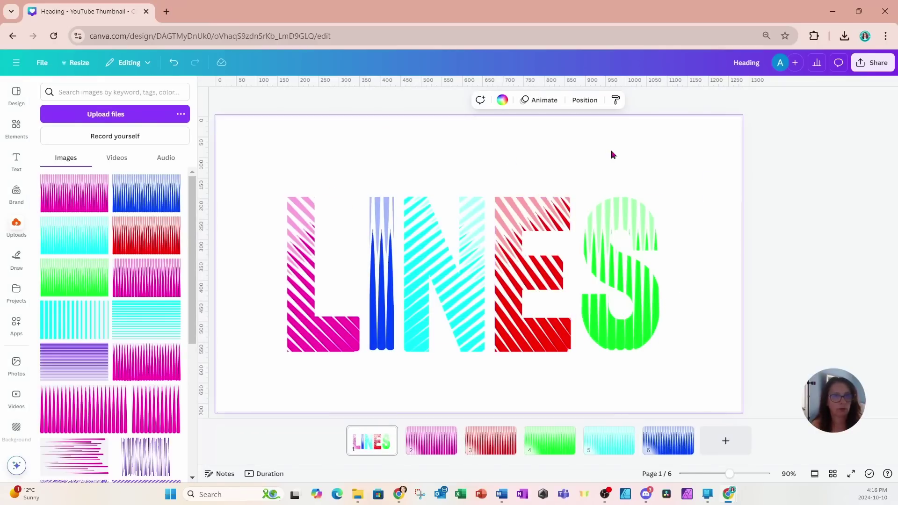
pyautogui.click(501, 99)
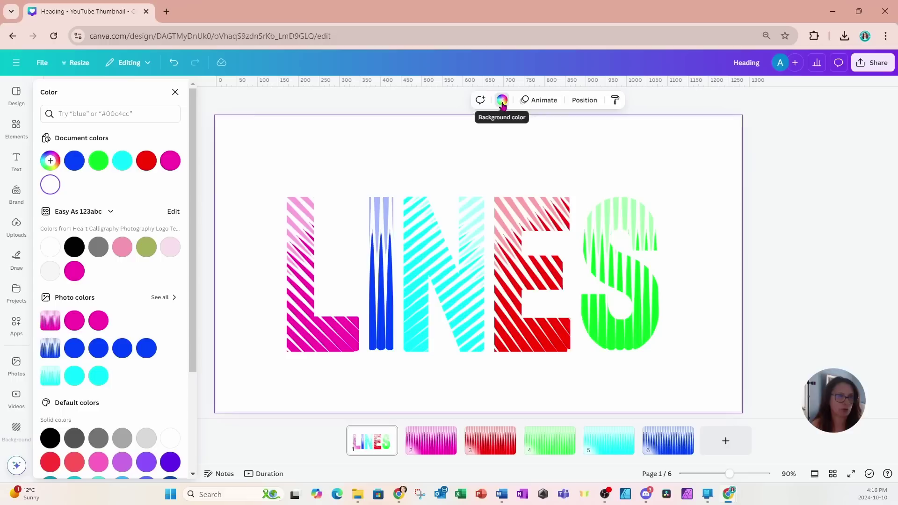
pyautogui.click(76, 248)
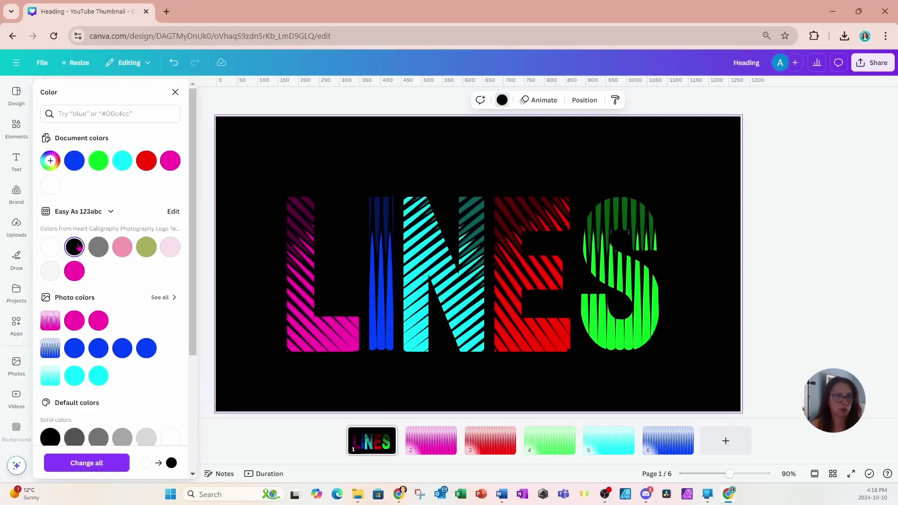
# Step: Duplicate the L, align the copy, colour it Light Gray, and layer it just above the background
pyautogui.click(297, 299)
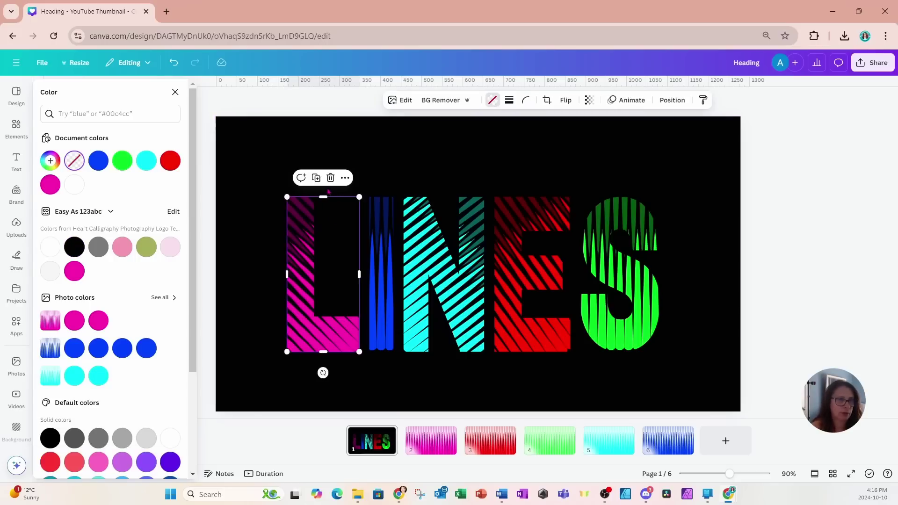
pyautogui.click(330, 177)
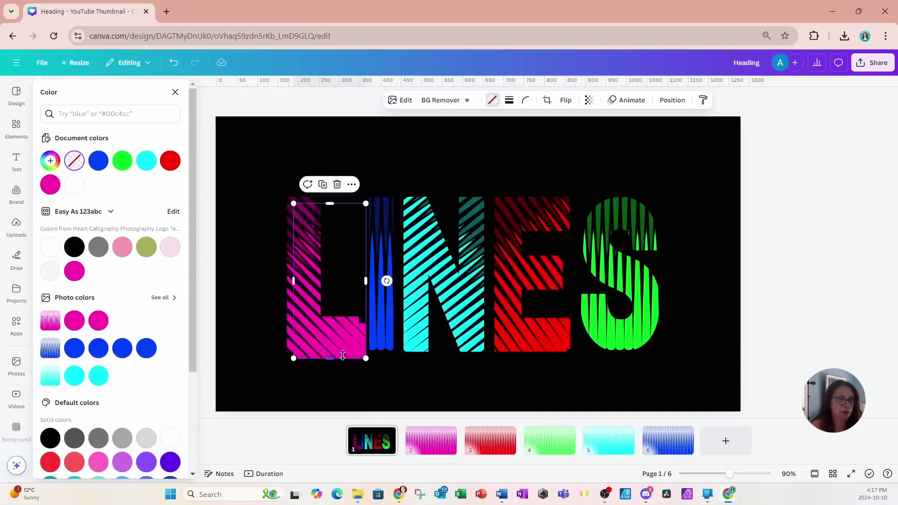
pyautogui.moveTo(345, 346); pyautogui.dragTo(341, 343)
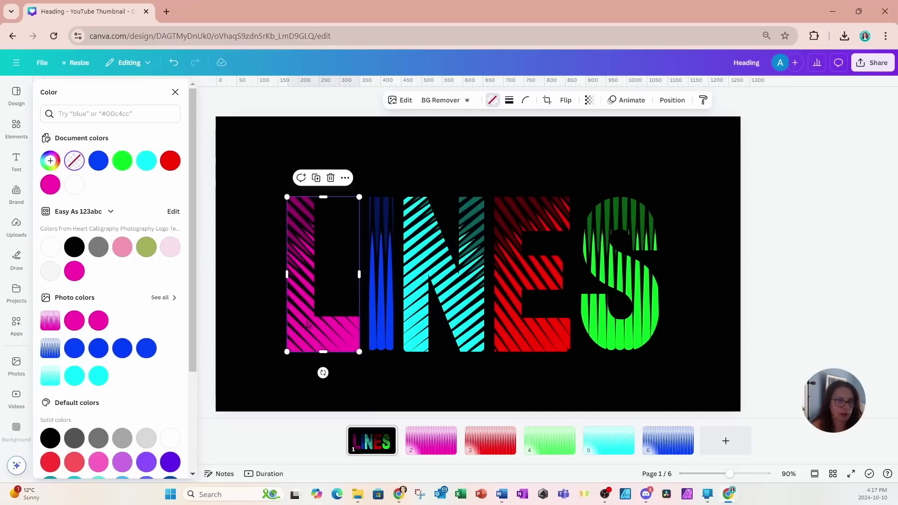
pyautogui.click(146, 439)
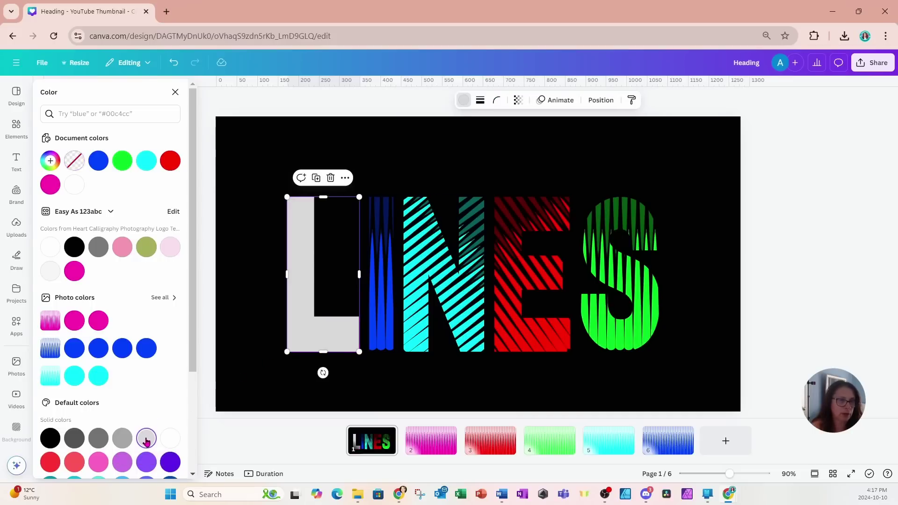
pyautogui.click(604, 102)
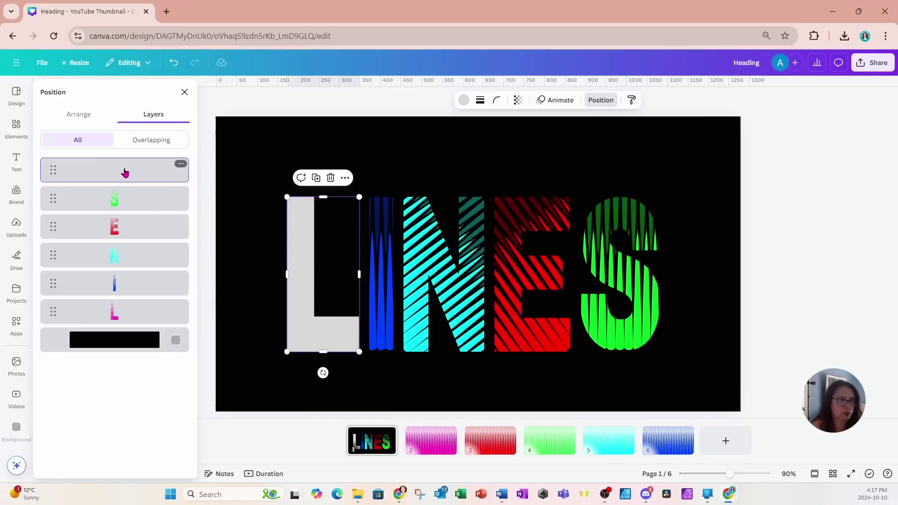
pyautogui.moveTo(125, 173); pyautogui.dragTo(114, 320)
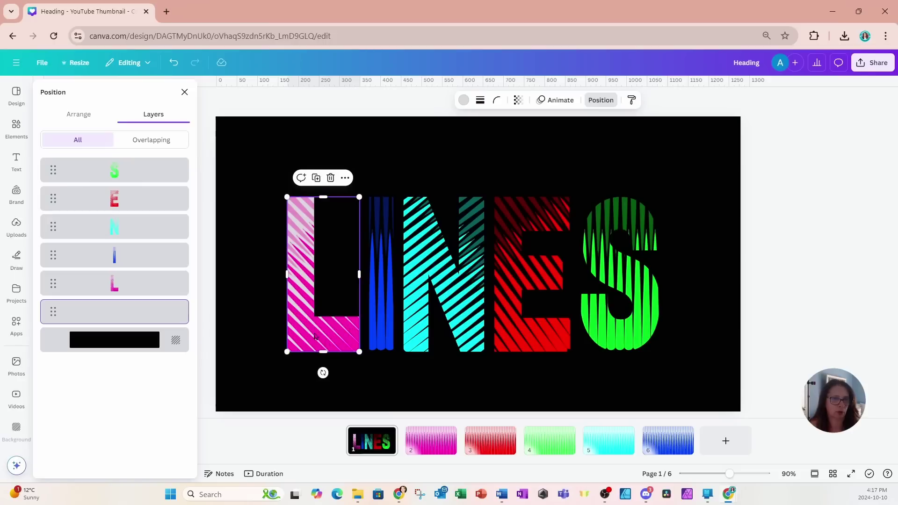
pyautogui.click(427, 148)
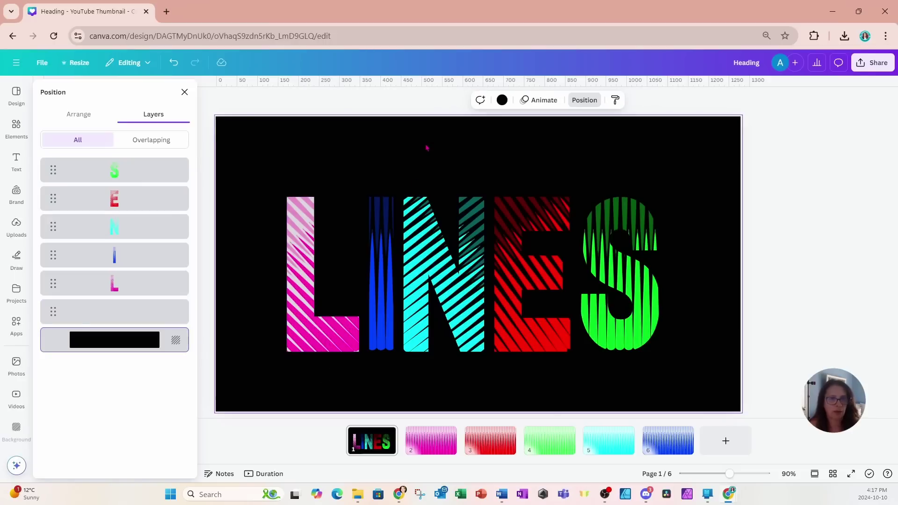